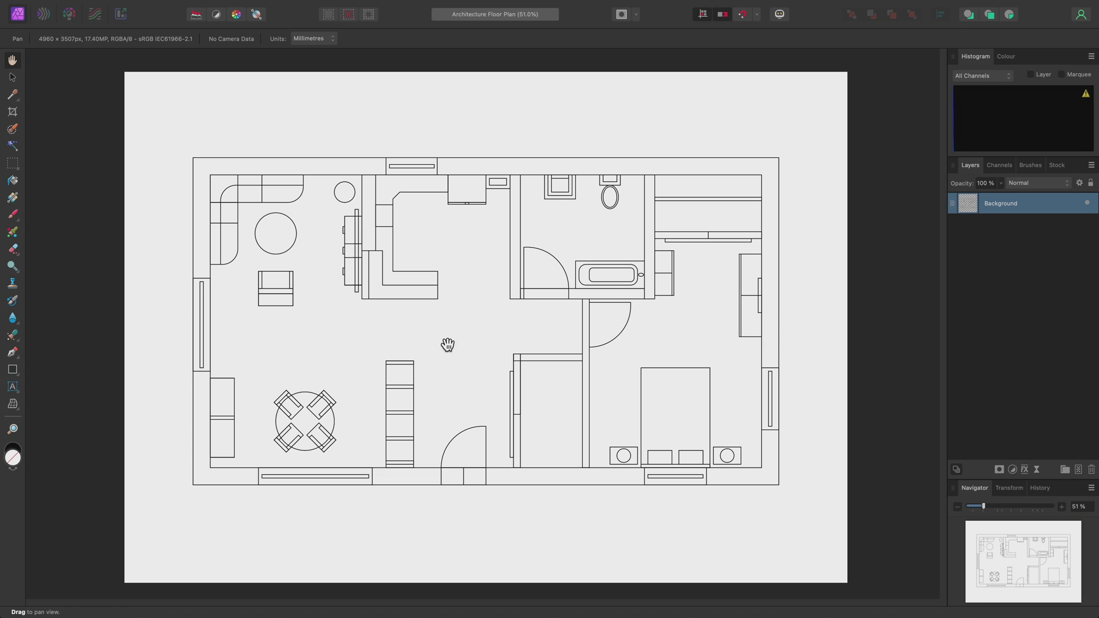
- Open wood_tiled_01.png from Finder in Affinity Photo 2 as a separate 2122 × 2122 px document
{"action": "key", "text": "super+Tab"}
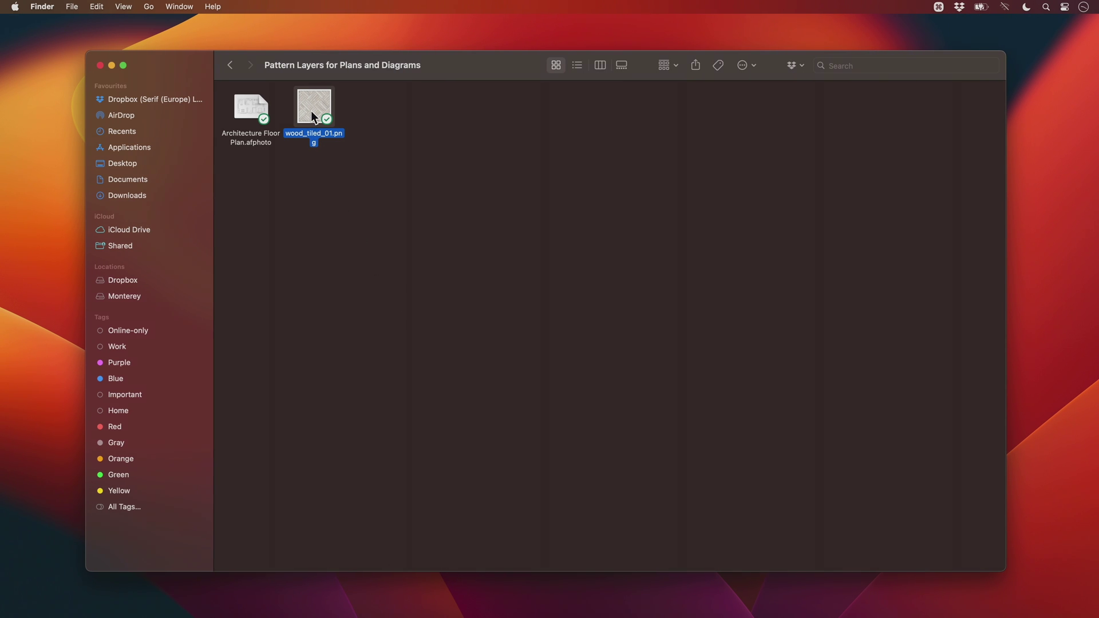
{"action": "left_click_drag", "start_coordinate": [311, 111], "coordinate": [663, 28]}
{"action": "key", "text": "super+Tab"}
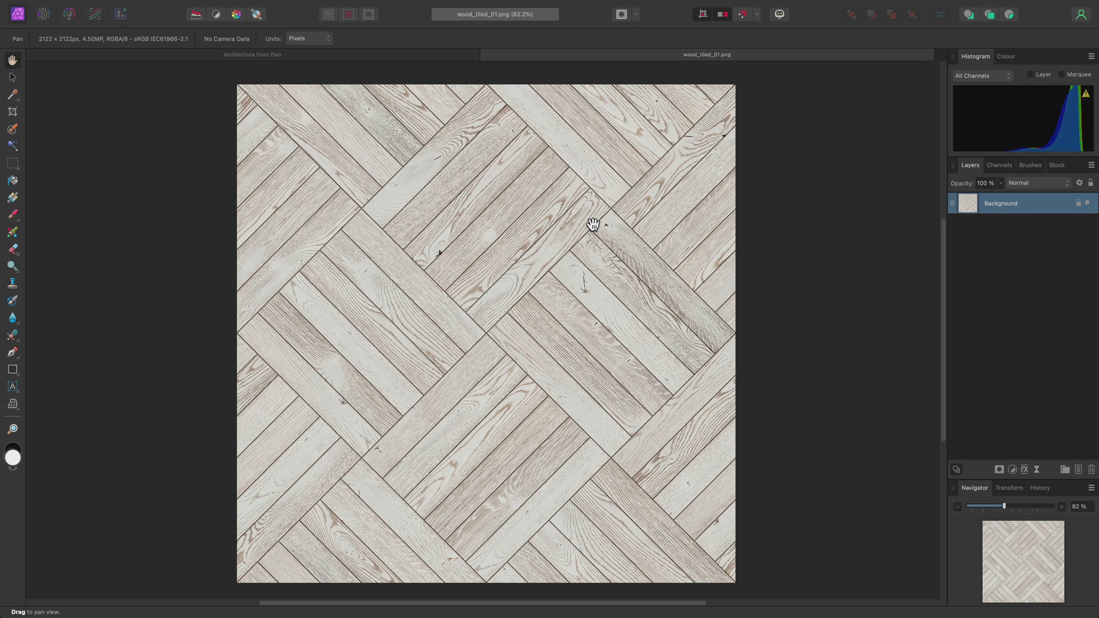
- Create a Pattern layer from the wood texture with New Pattern Layer From Selection, then delete the Background layer
{"action": "mouse_move", "coordinate": [386, 5]}
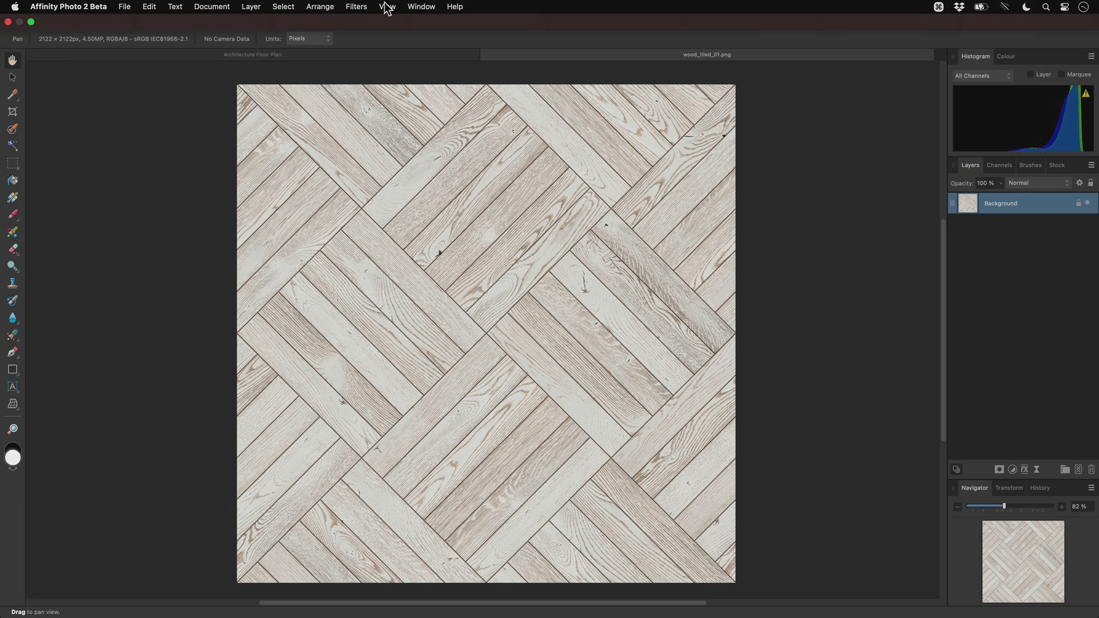
{"action": "left_click", "coordinate": [251, 8]}
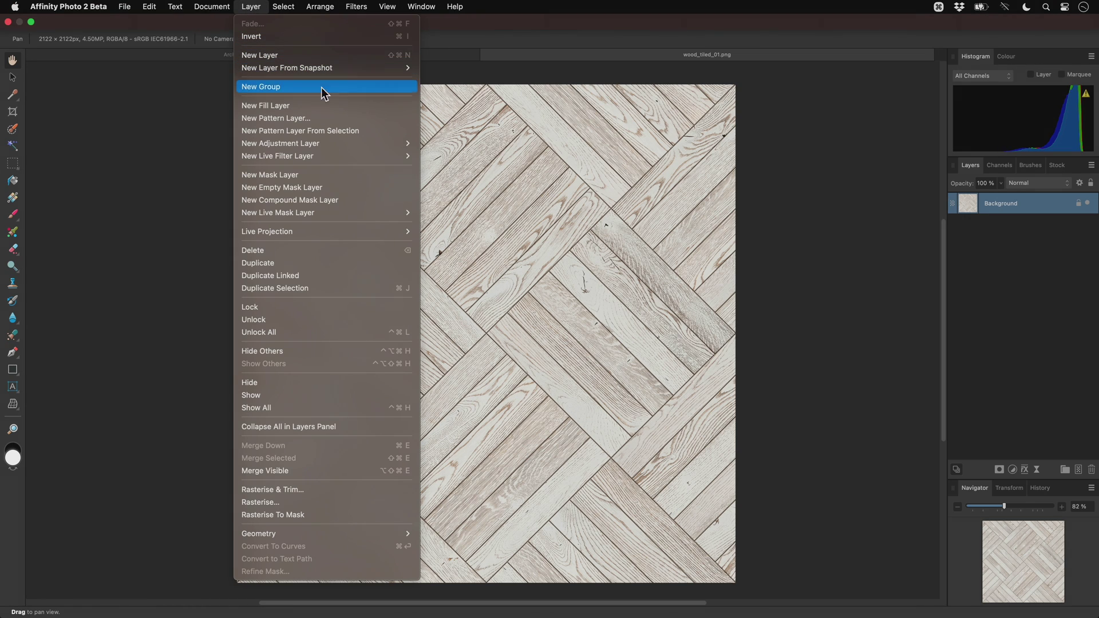
{"action": "left_click", "coordinate": [366, 131]}
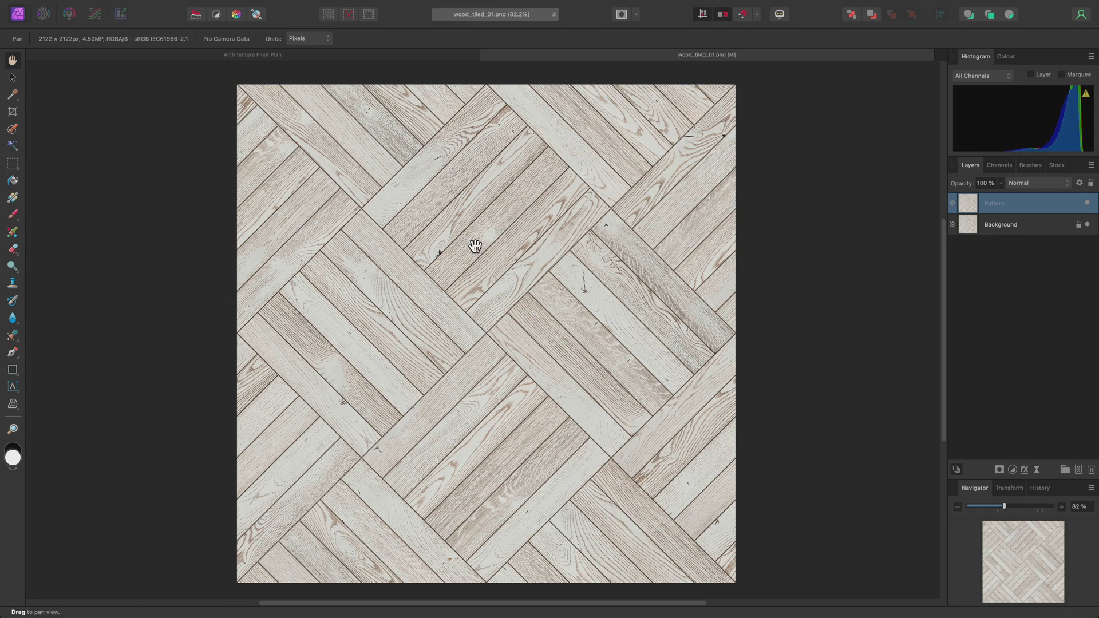
{"action": "left_click", "coordinate": [1028, 227]}
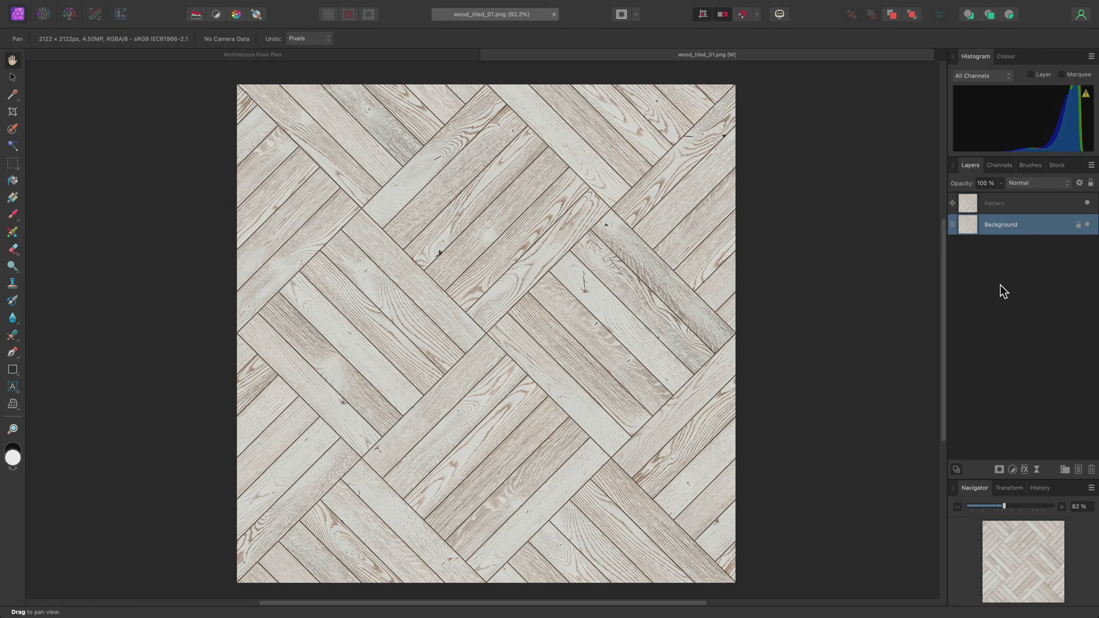
{"action": "key", "text": "BackSpace"}
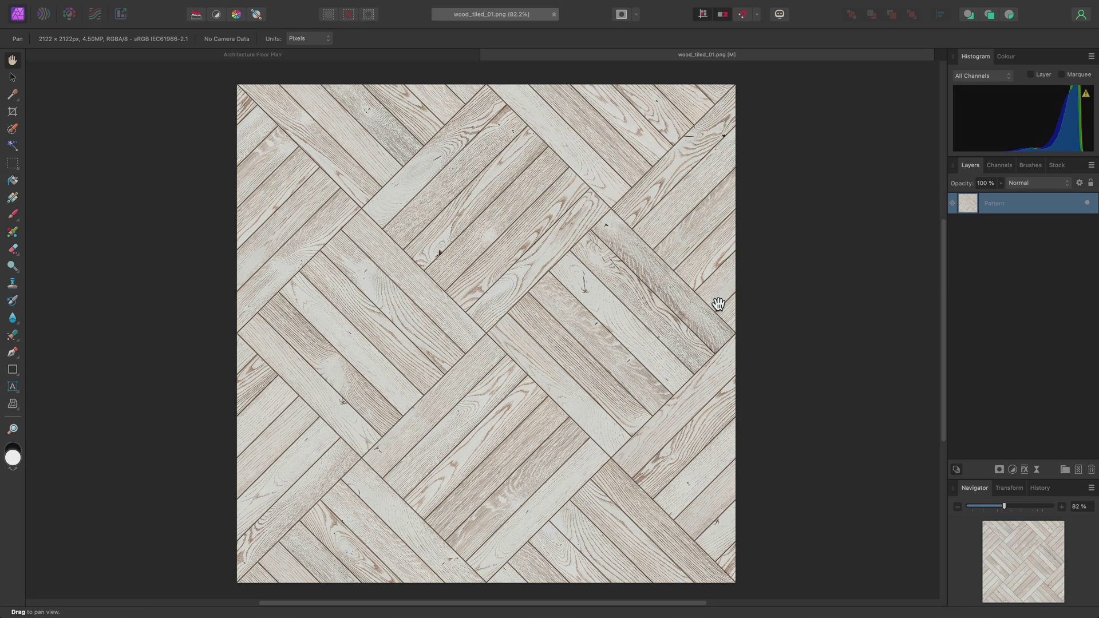
- Scale the wood Pattern layer down to roughly 1584 px square and copy it
{"action": "key", "text": "v"}
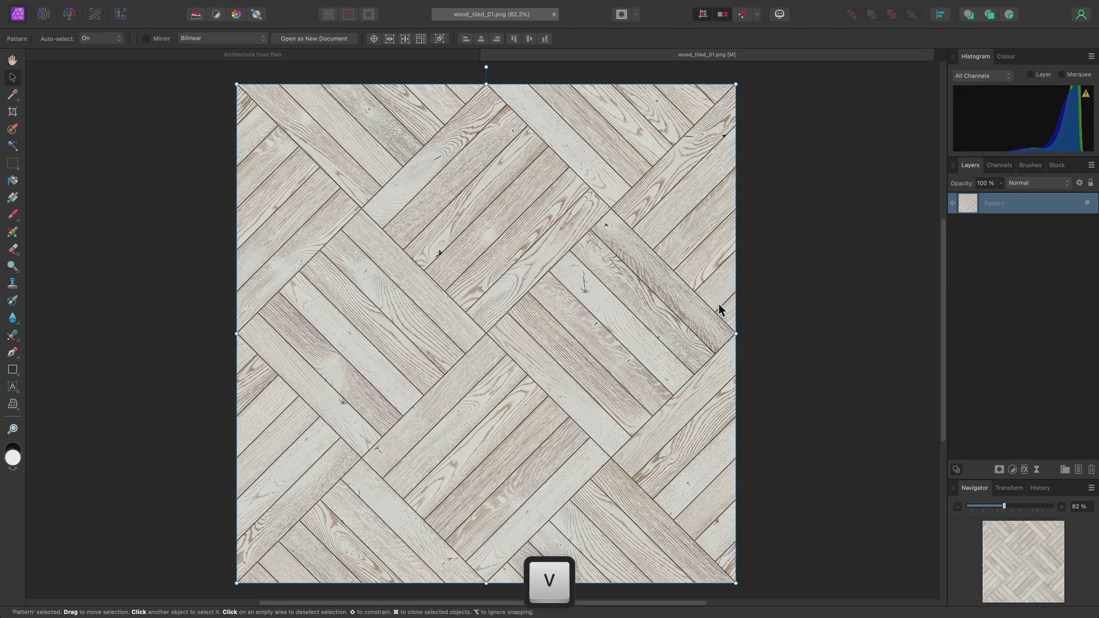
{"action": "left_click_drag", "start_coordinate": [734, 582], "coordinate": [474, 367]}
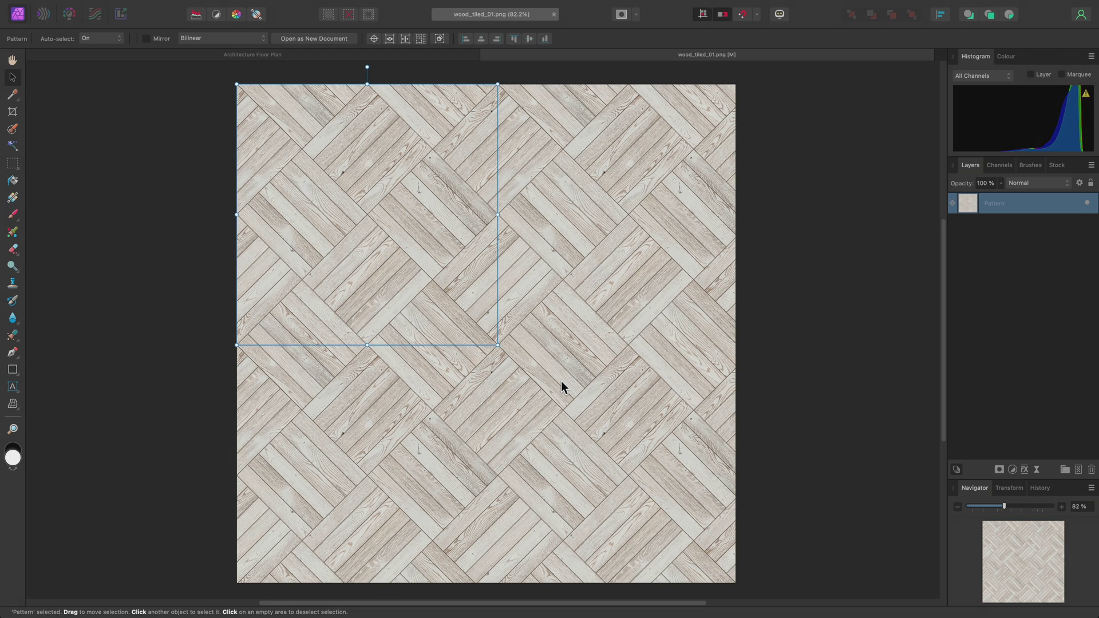
{"action": "key", "text": "super+c"}
- Paste the wood pattern into the Architecture Floor Plan document, then hide it to reveal the drawing
{"action": "left_click", "coordinate": [380, 55]}
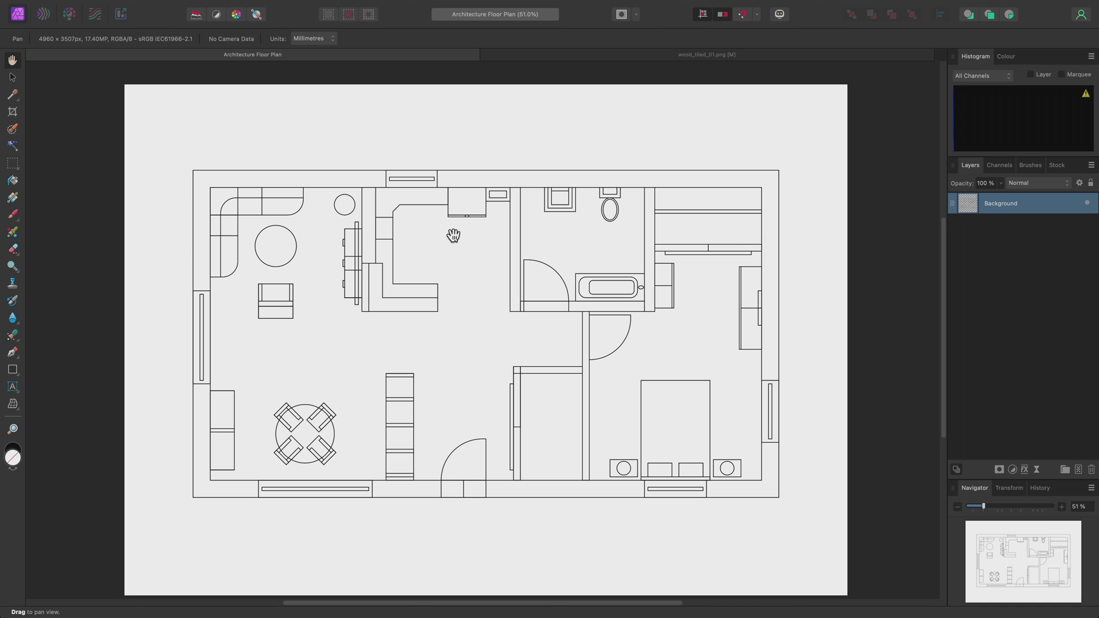
{"action": "key", "text": "super+v"}
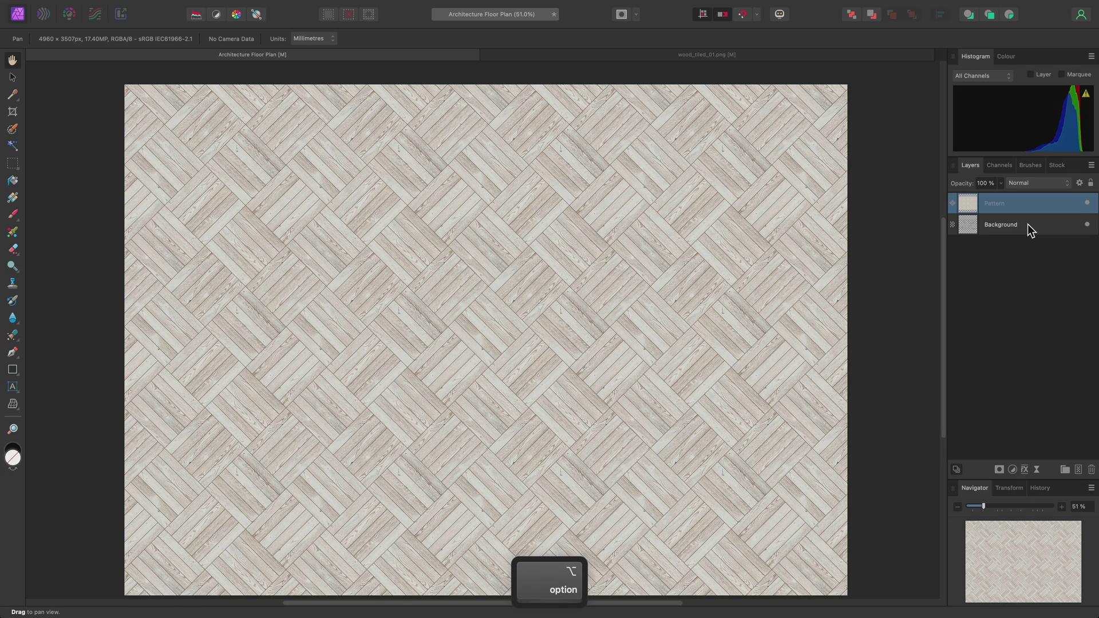
{"action": "left_click", "coordinate": [1023, 223], "text": "alt"}
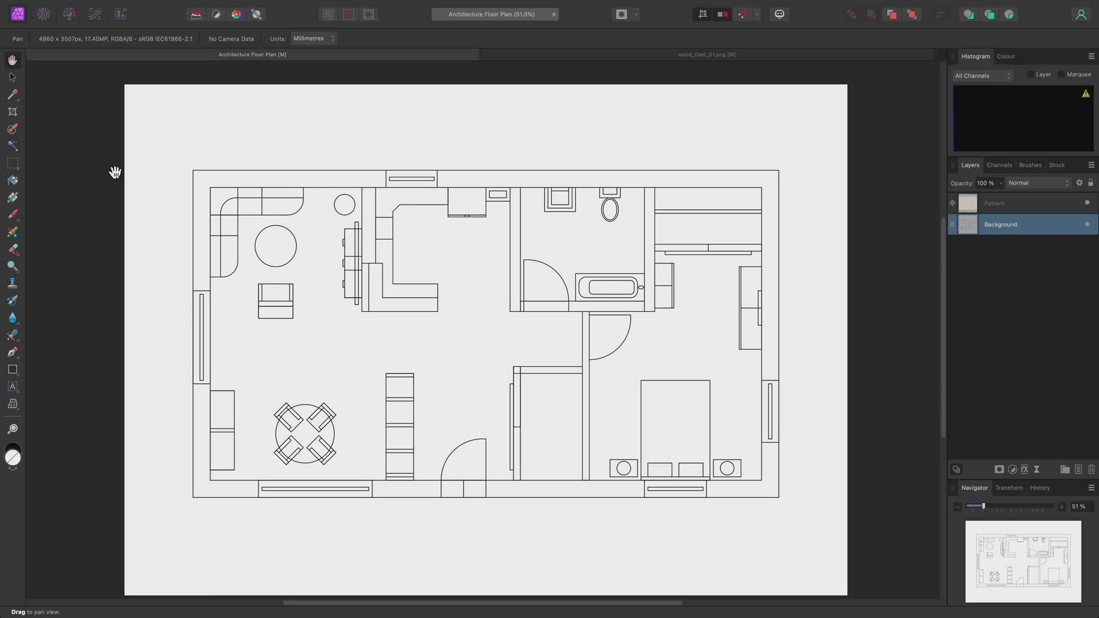
- Flood-select the living room floor and add a mask to the Pattern layer from that selection
{"action": "left_click", "coordinate": [15, 146]}
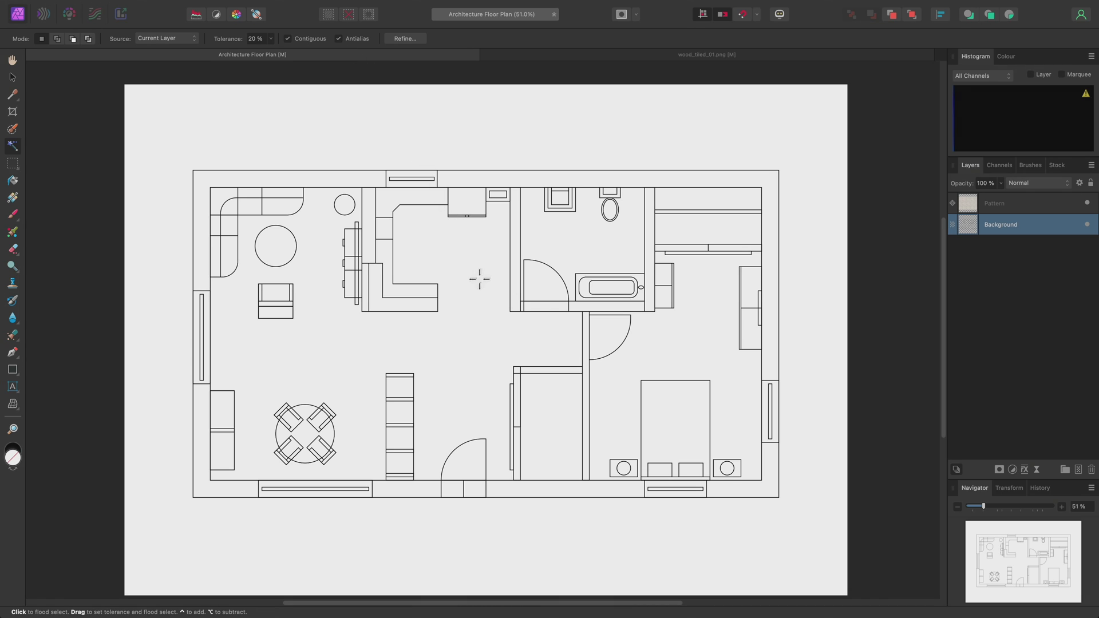
{"action": "left_click", "coordinate": [490, 312]}
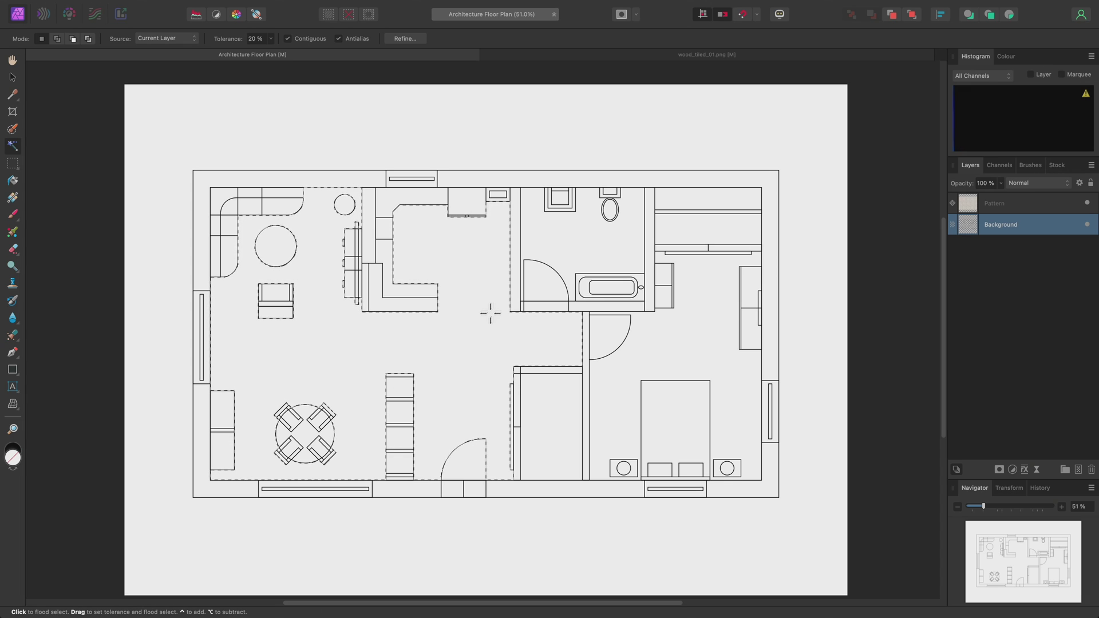
{"action": "left_click", "coordinate": [1022, 204]}
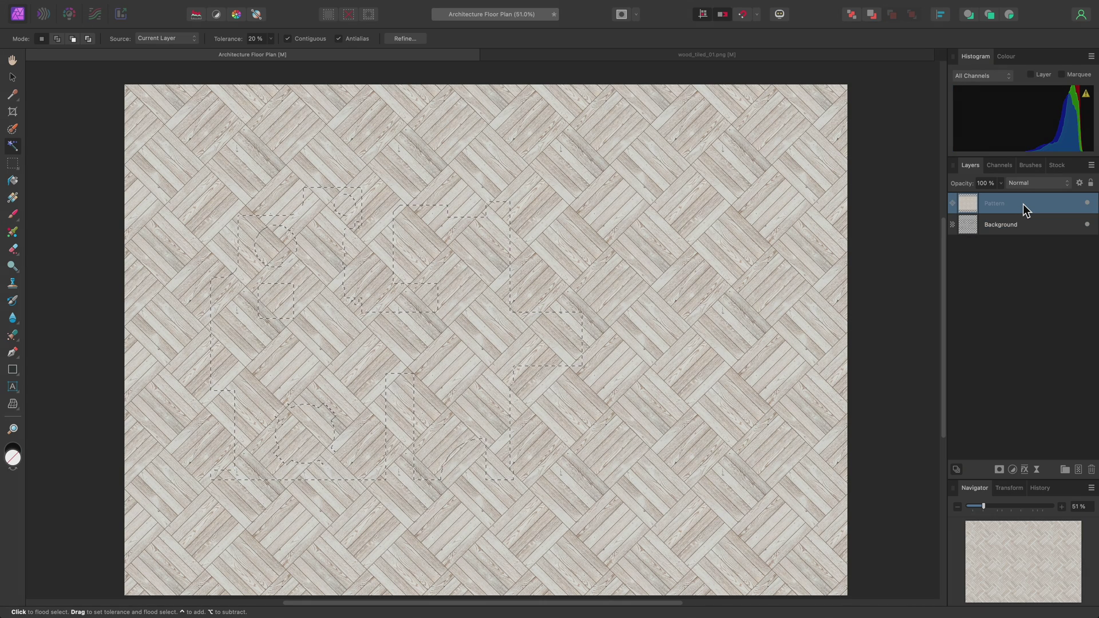
{"action": "left_click", "coordinate": [998, 468]}
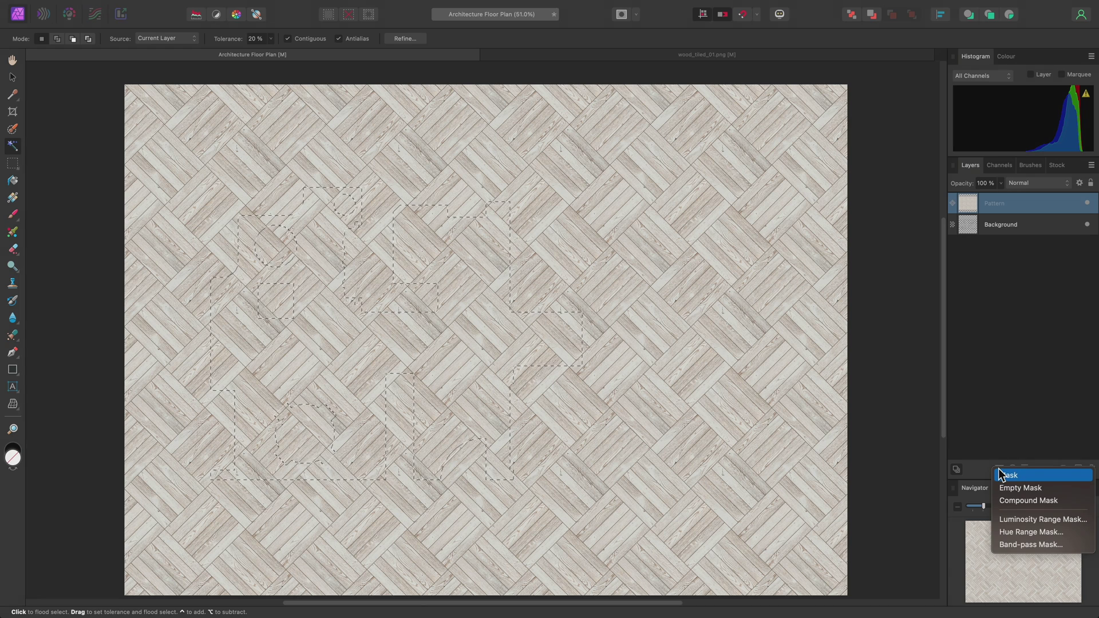
{"action": "left_click", "coordinate": [1052, 476]}
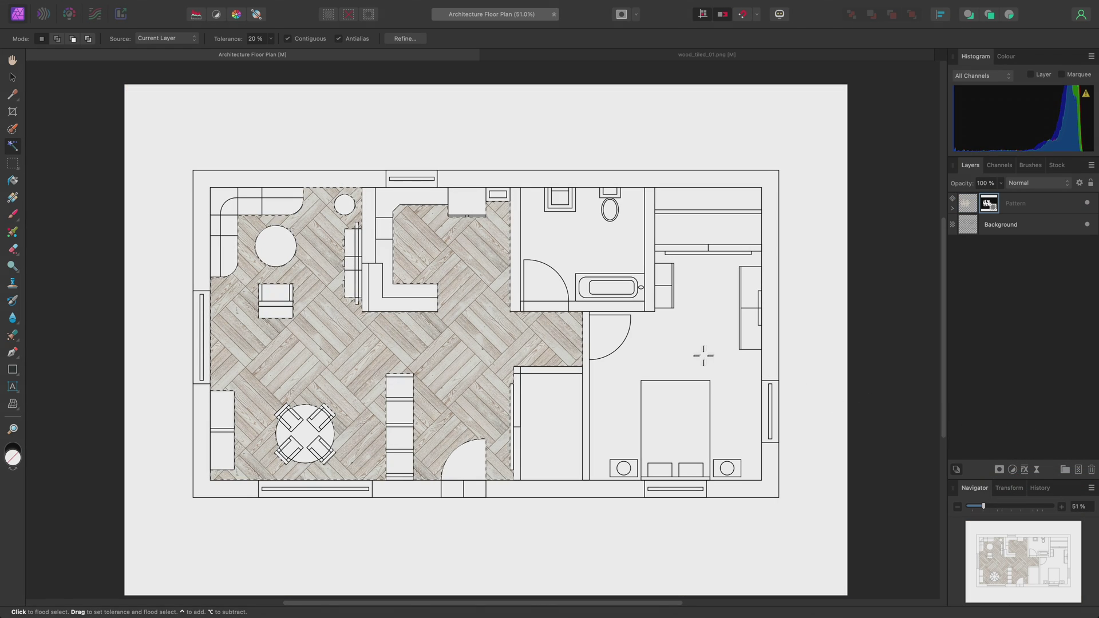
- Clear the floor selection, test moving and resizing the Pattern layer, then undo both changes
{"action": "key", "text": "super+d"}
{"action": "key", "text": "v"}
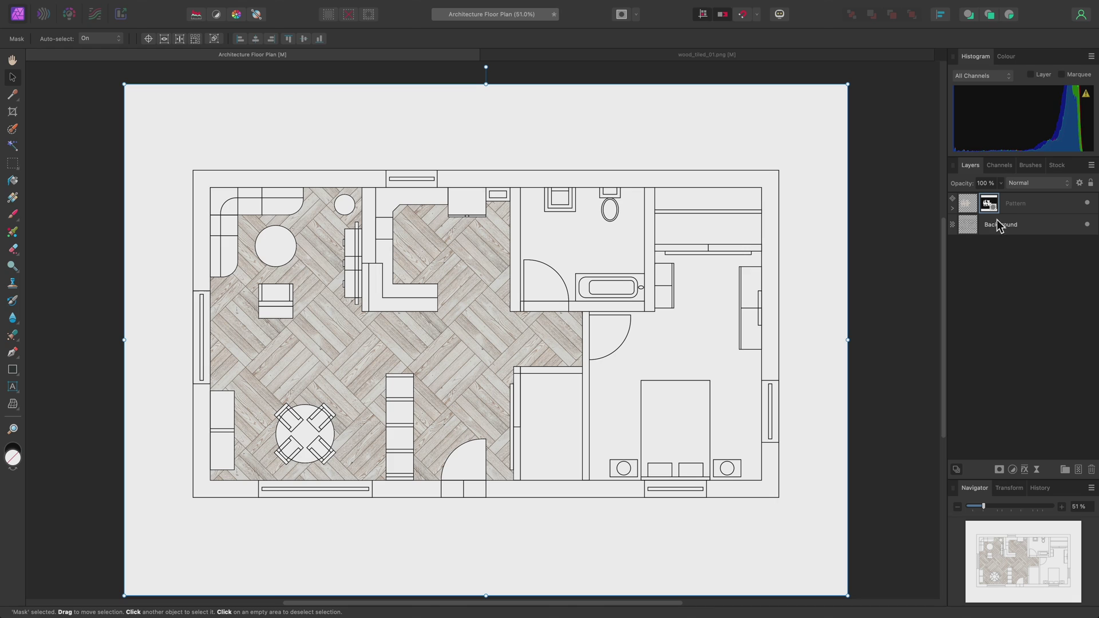
{"action": "left_click", "coordinate": [1037, 203]}
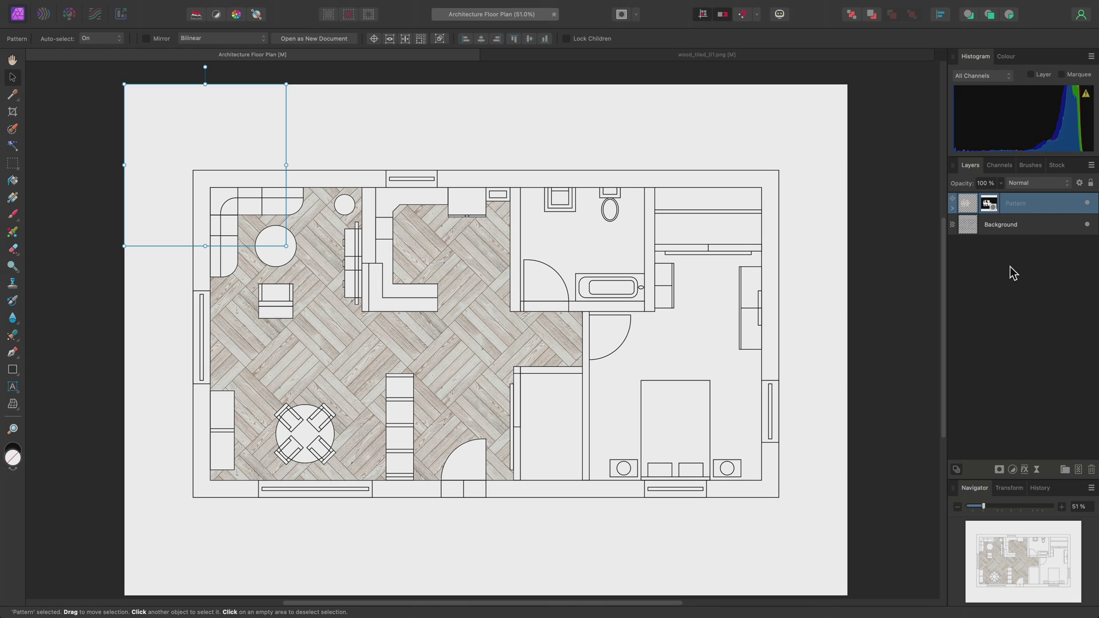
{"action": "left_click_drag", "start_coordinate": [231, 186], "coordinate": [430, 262]}
{"action": "left_click_drag", "start_coordinate": [489, 328], "coordinate": [439, 278]}
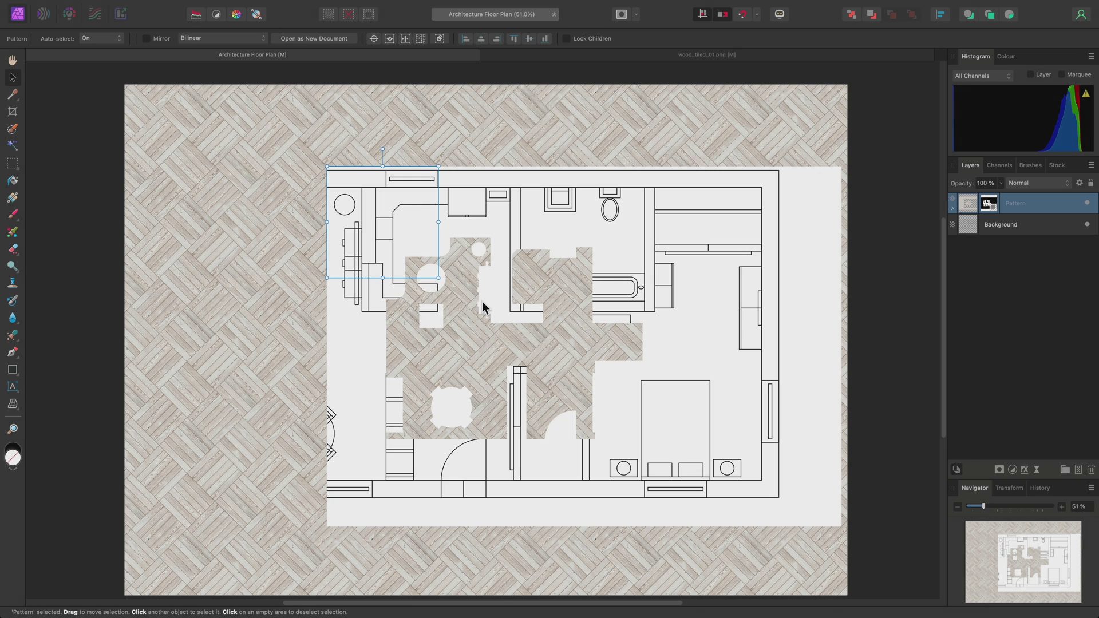
{"action": "key", "text": "super+z"}
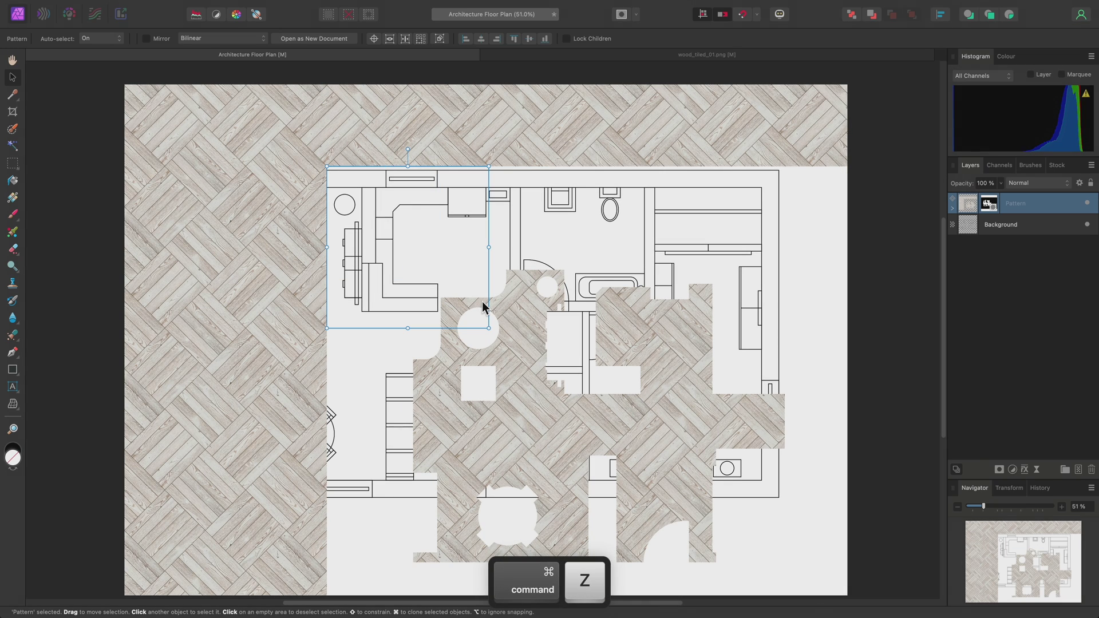
{"action": "key", "text": "super+z"}
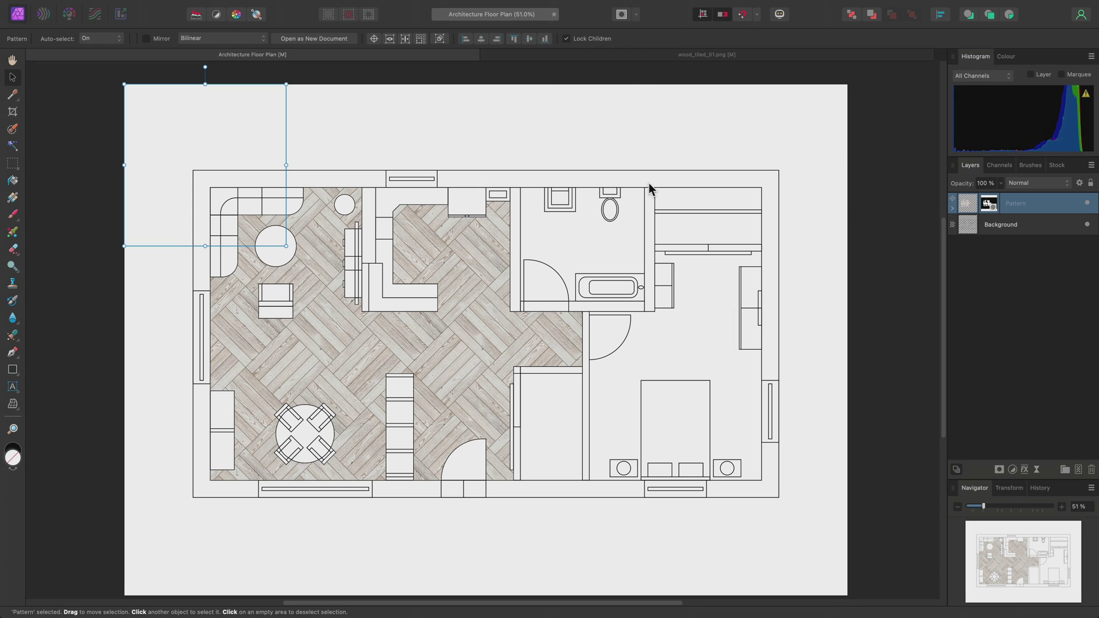
- Center the pattern on the plan, shrink it to about 65.4 mm, try rotating it, and show its Transform values
{"action": "left_click_drag", "start_coordinate": [272, 208], "coordinate": [480, 359]}
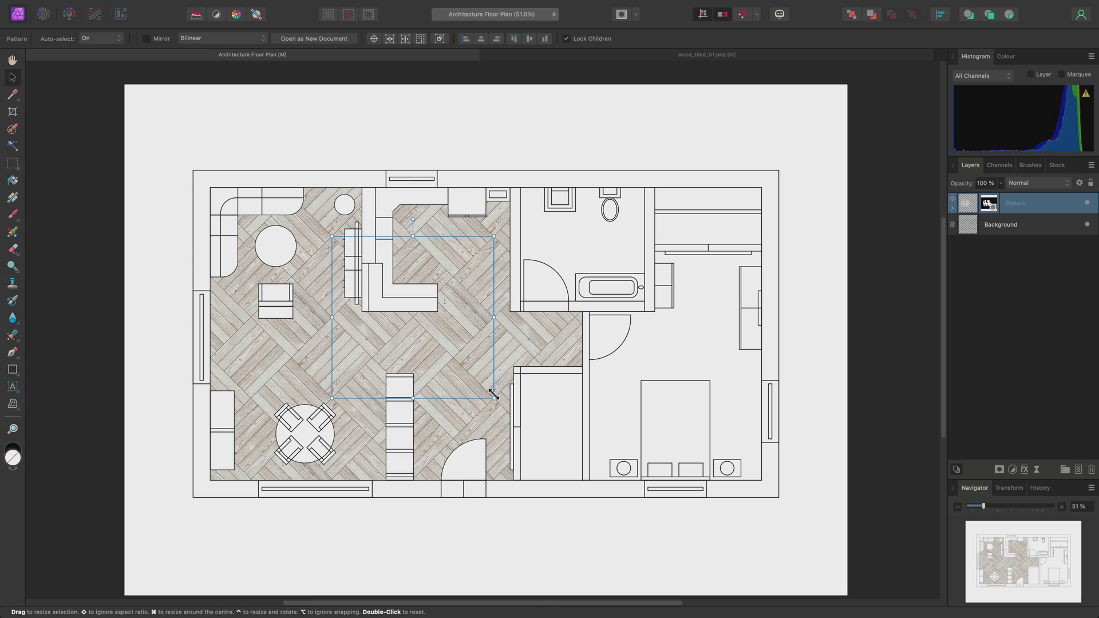
{"action": "left_click_drag", "start_coordinate": [494, 398], "coordinate": [442, 347]}
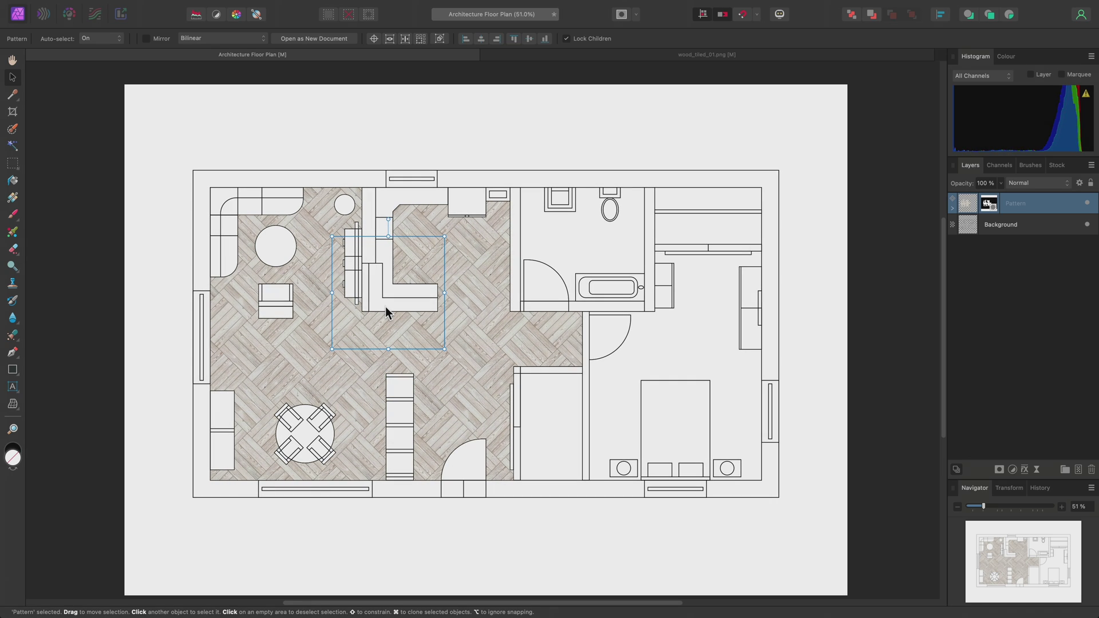
{"action": "left_click_drag", "start_coordinate": [387, 219], "coordinate": [393, 245]}
{"action": "left_click", "coordinate": [1001, 486]}
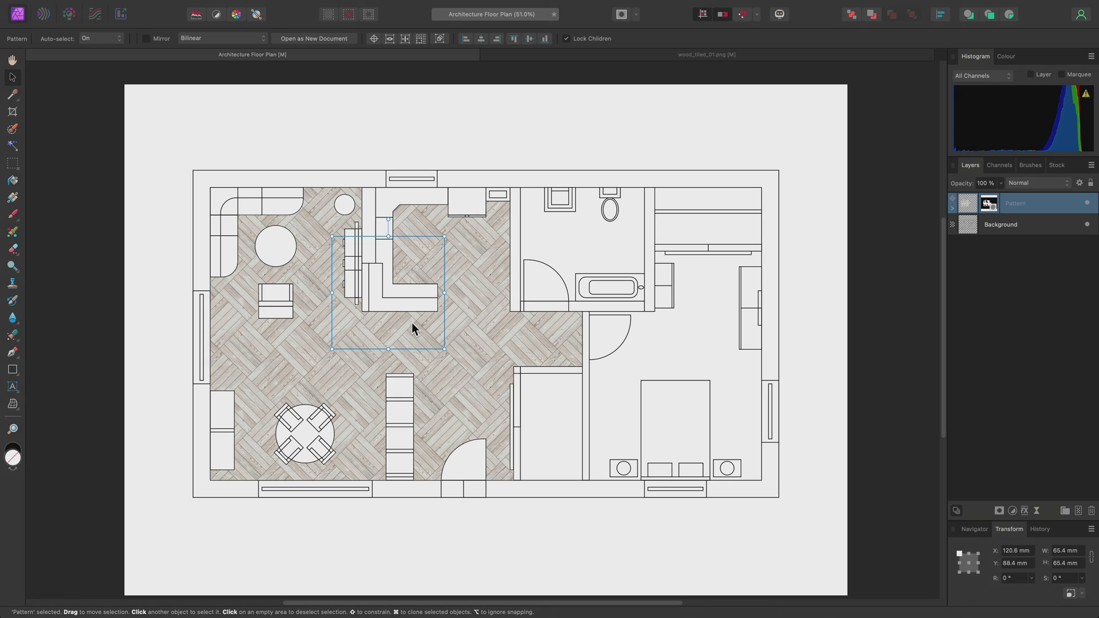
- With width and height linked, set the pattern width to 60 mm, then to 2 in (50.8 mm)
{"action": "left_click", "coordinate": [1091, 556]}
{"action": "left_click", "coordinate": [1064, 551]}
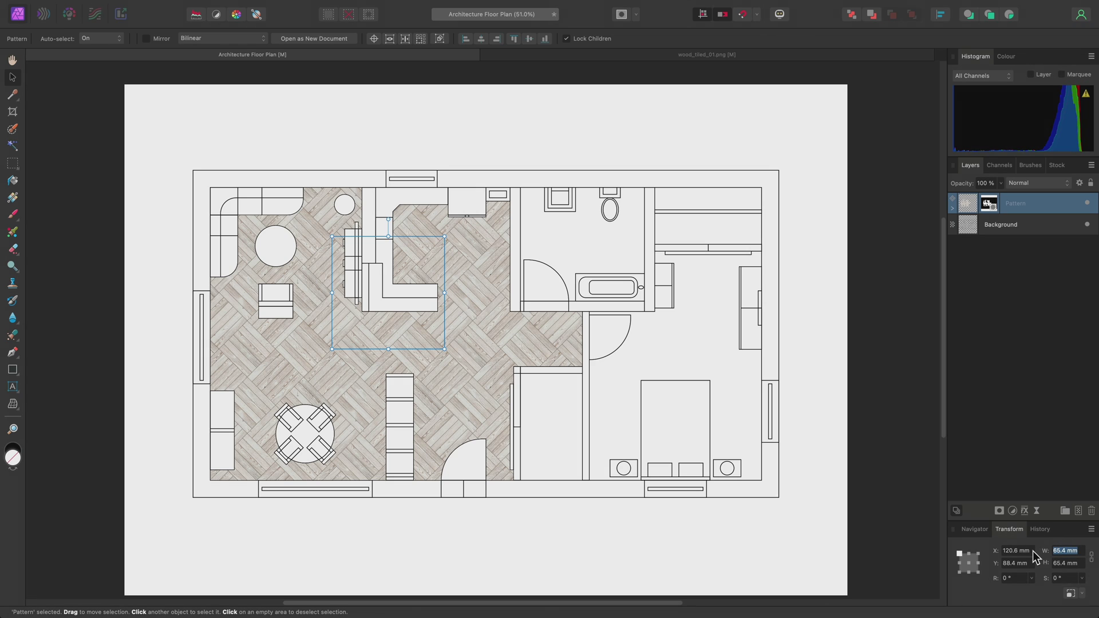
{"action": "type", "text": "60"}
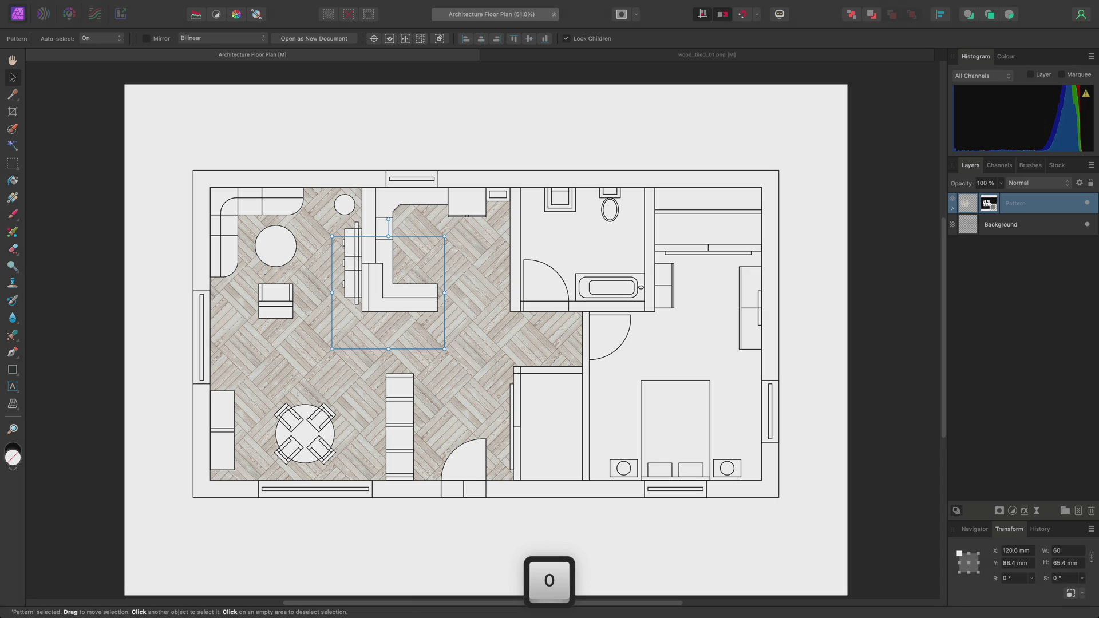
{"action": "key", "text": "Return"}
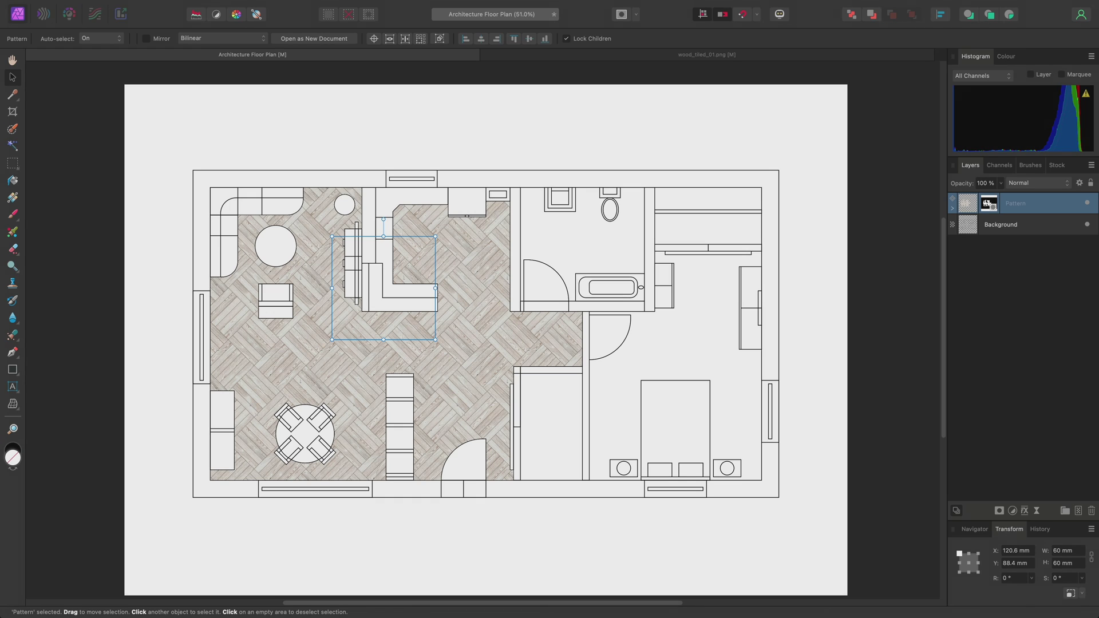
{"action": "left_click", "coordinate": [1063, 550]}
{"action": "type", "text": "2in"}
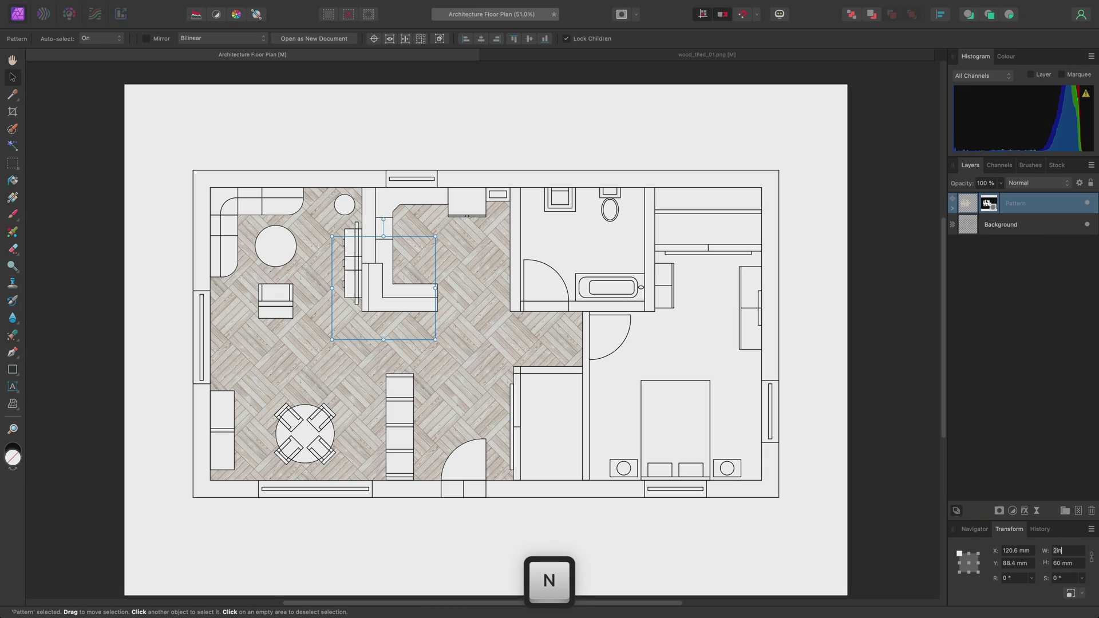
{"action": "key", "text": "Return"}
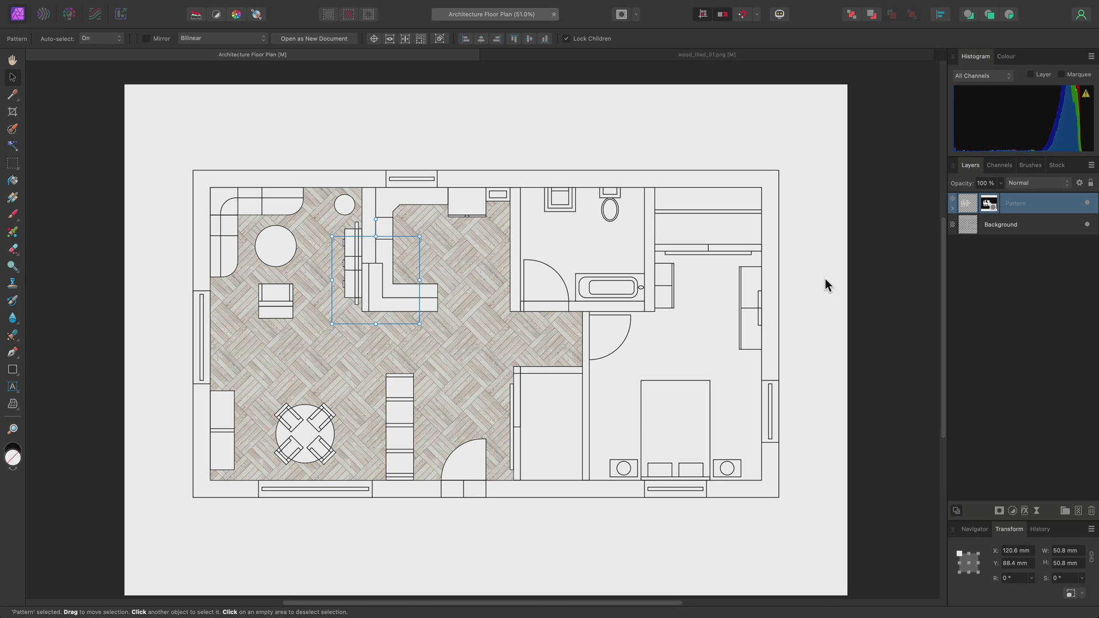
- Expand the Pattern layer, select its Mask child, and switch to Flood Select
{"action": "left_click", "coordinate": [951, 207]}
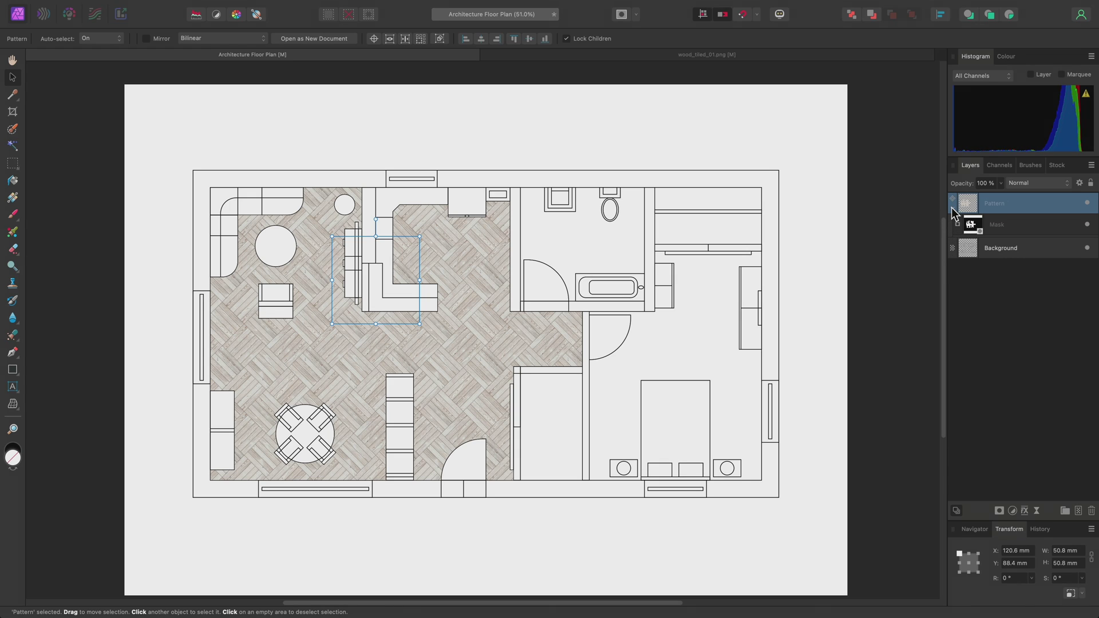
{"action": "left_click", "coordinate": [1008, 225]}
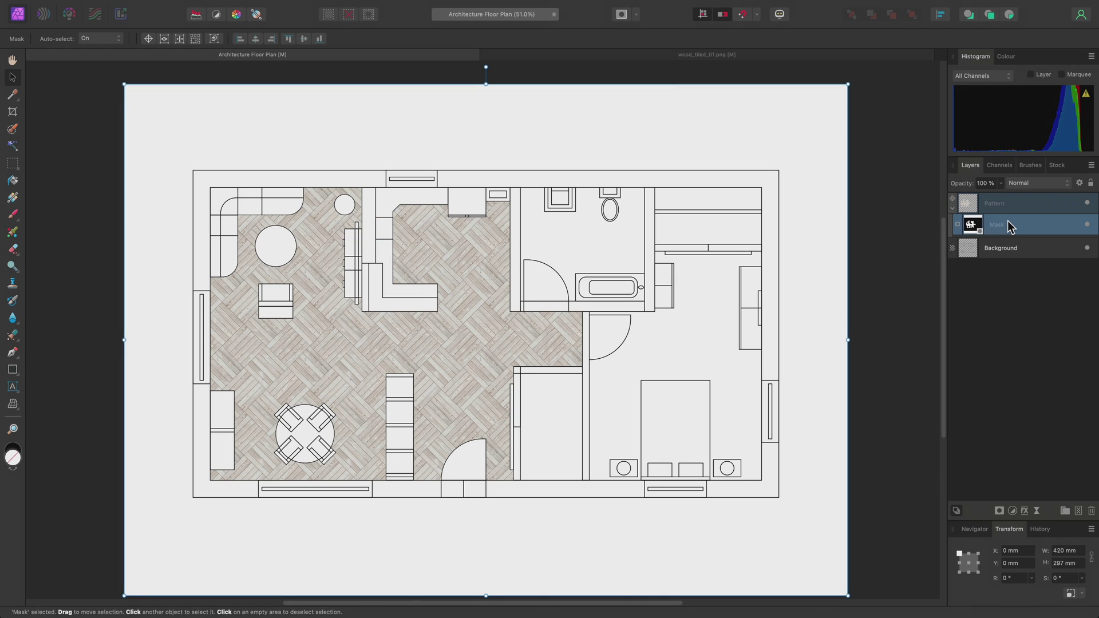
{"action": "left_click", "coordinate": [18, 143]}
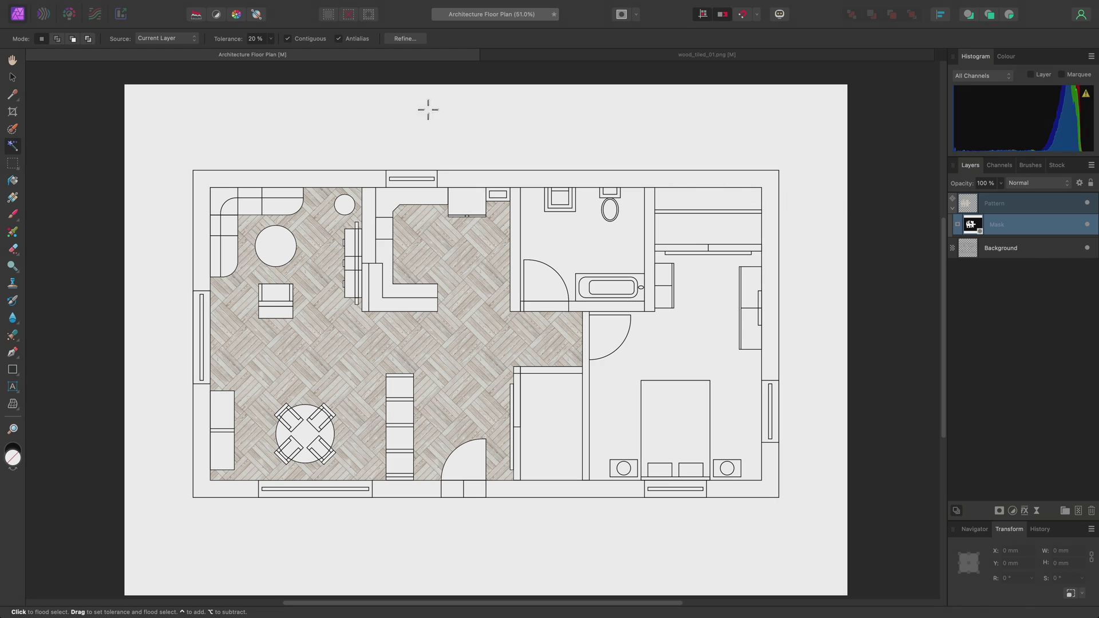
- Flood-select the bedroom floor from All layers, fill it into the pattern mask, and deselect
{"action": "left_click", "coordinate": [187, 38]}
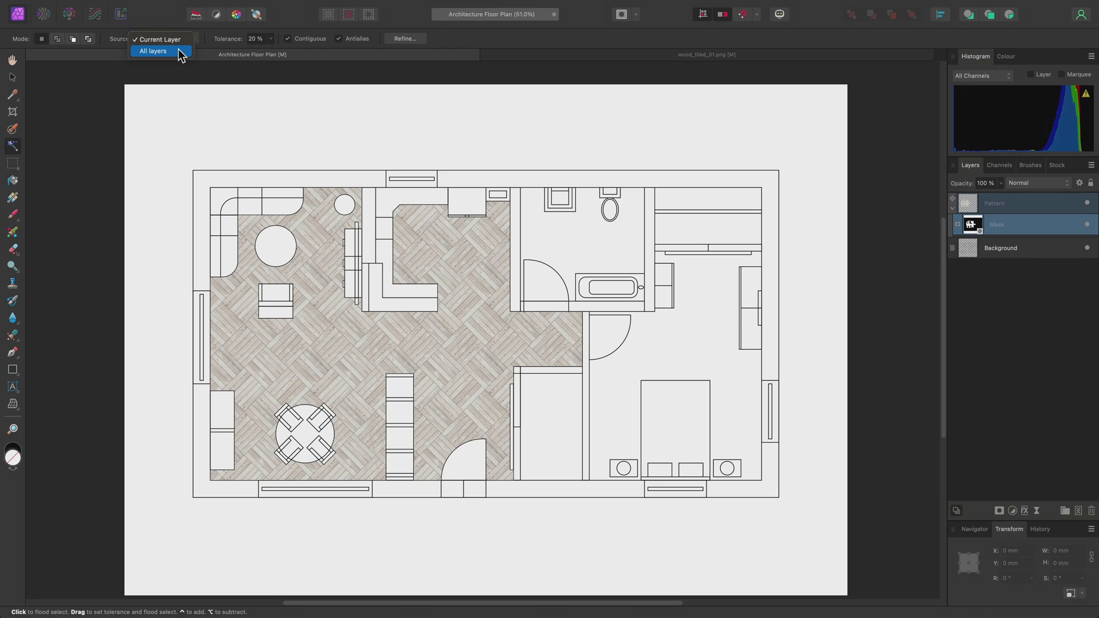
{"action": "left_click", "coordinate": [181, 53]}
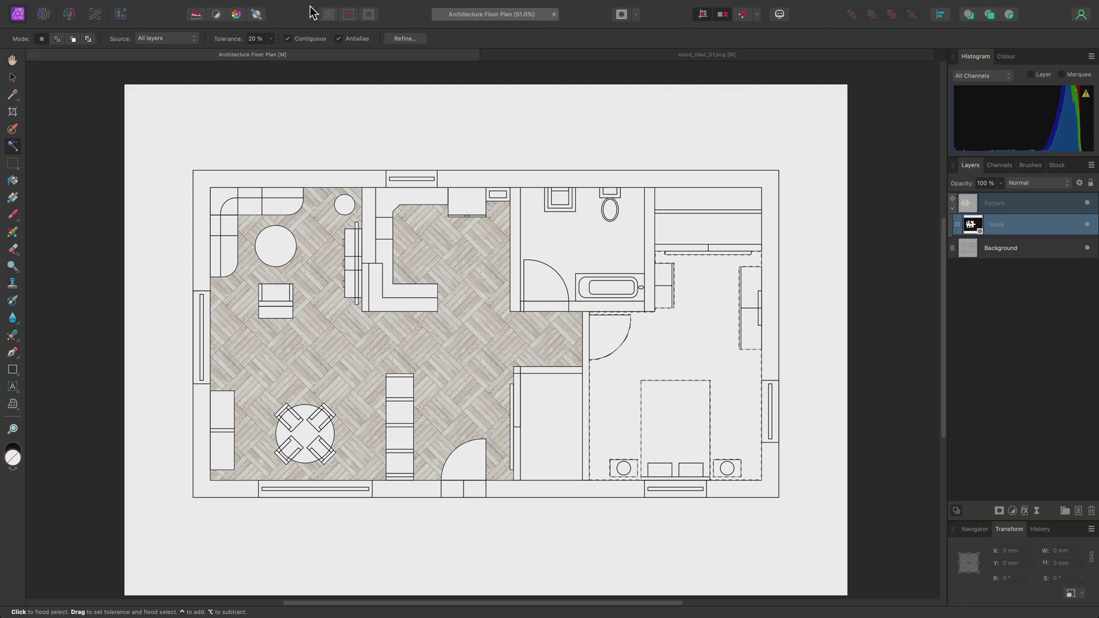
{"action": "left_click", "coordinate": [149, 8]}
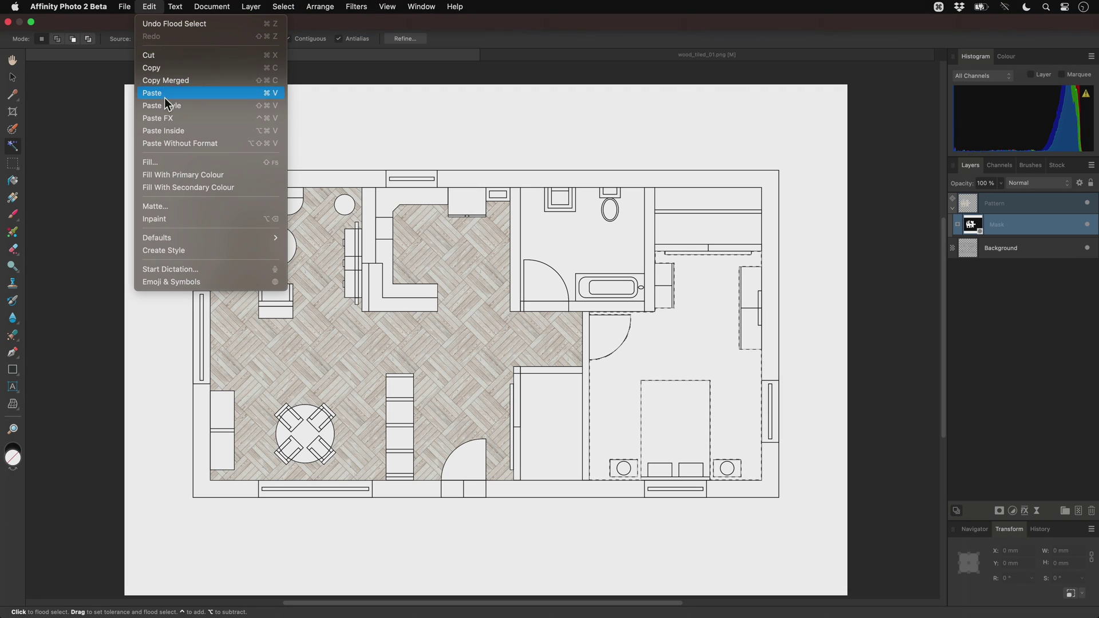
{"action": "left_click", "coordinate": [170, 163]}
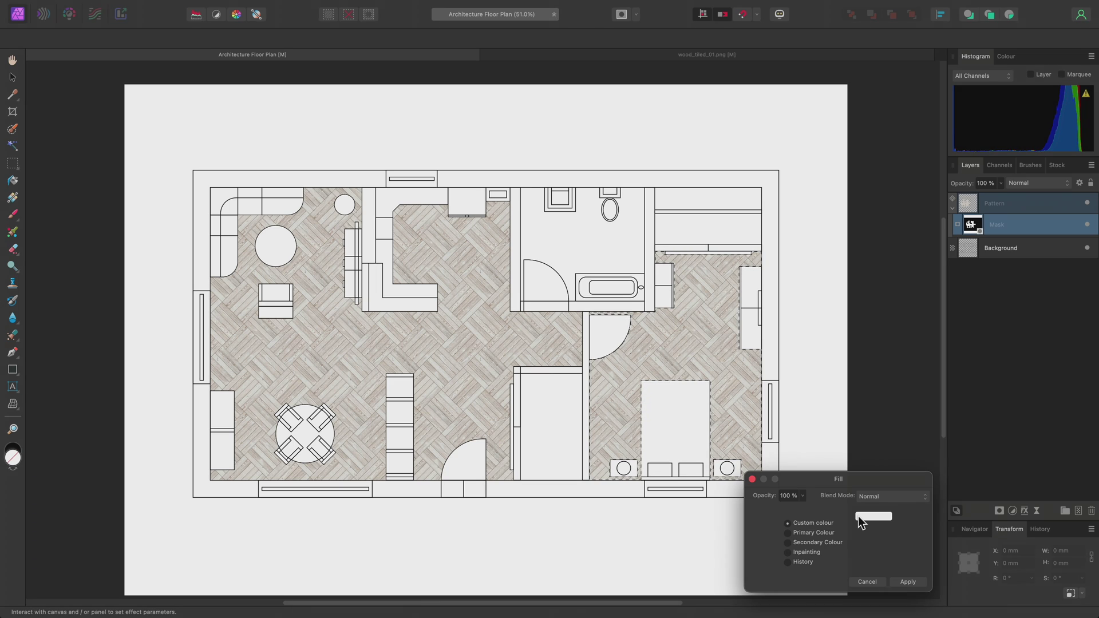
{"action": "left_click", "coordinate": [900, 580]}
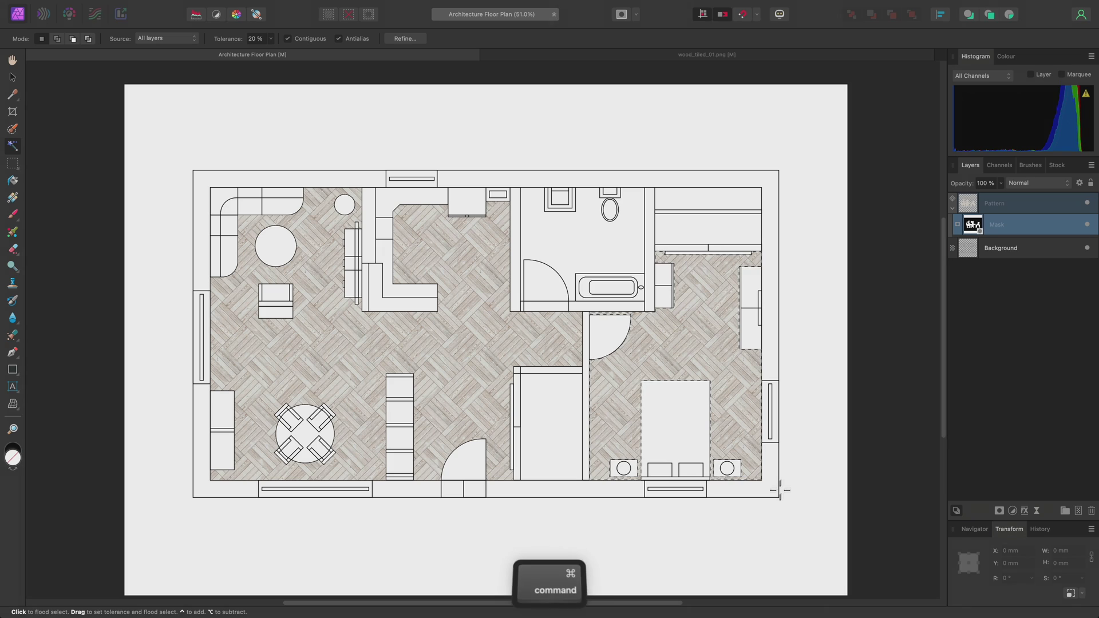
{"action": "key", "text": "super+d"}
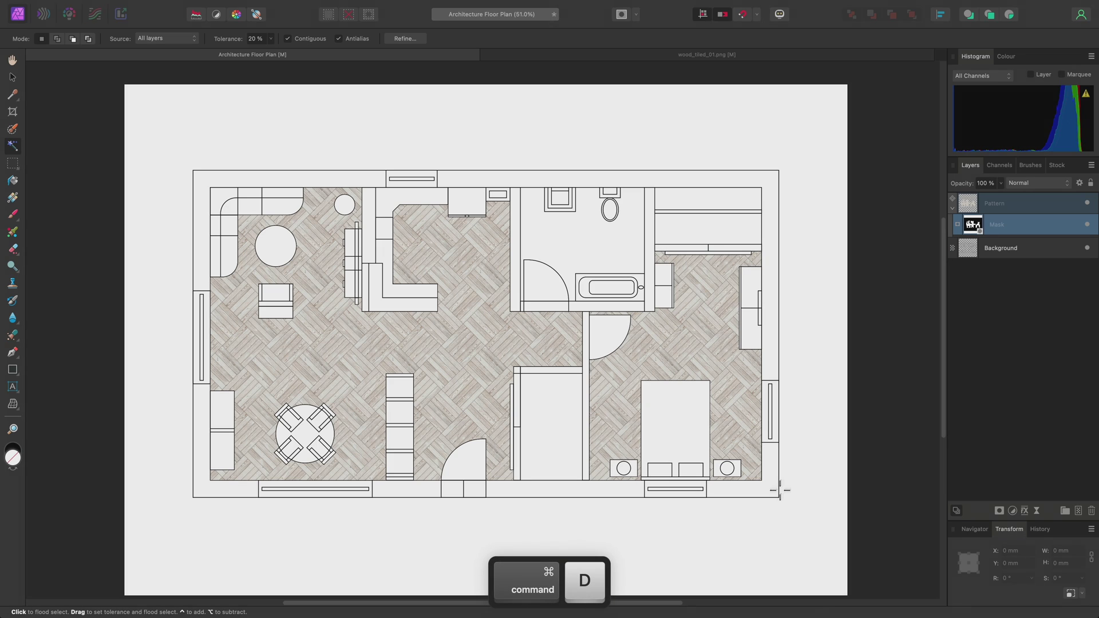
- Add a new Pixel layer beneath the Pattern layer and set its blend mode to Overlay
{"action": "left_click", "coordinate": [1077, 511]}
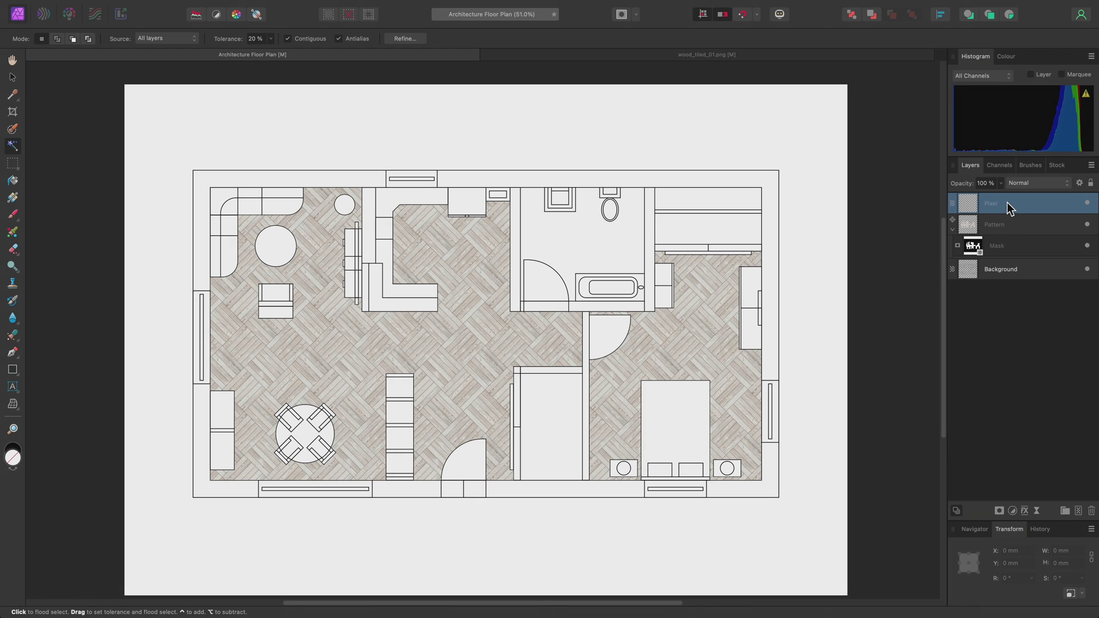
{"action": "left_click_drag", "start_coordinate": [1007, 204], "coordinate": [1011, 226]}
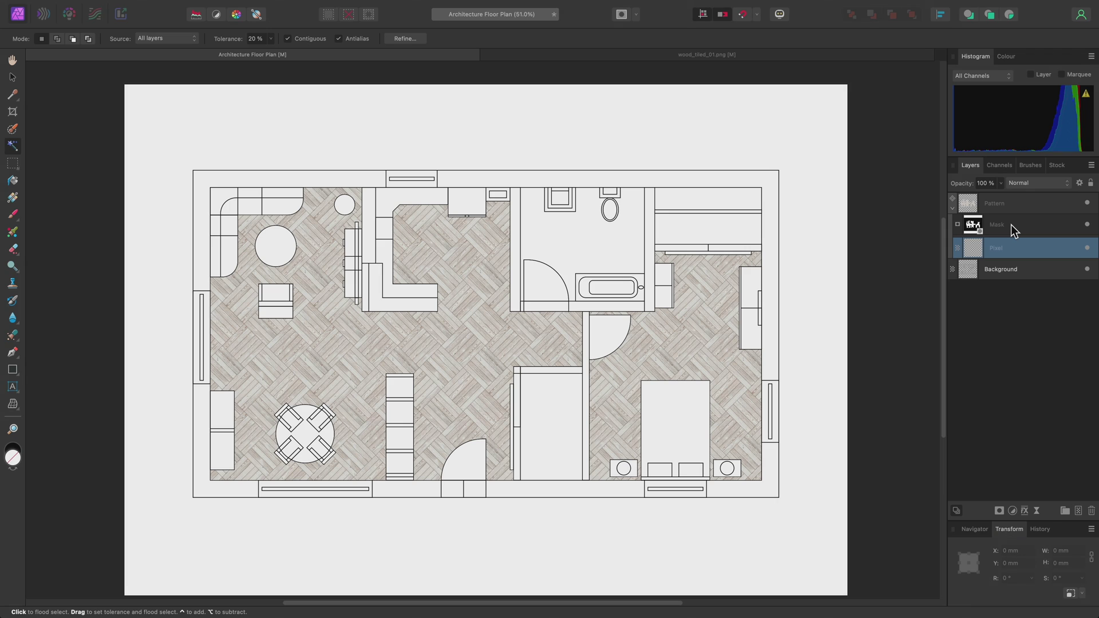
{"action": "left_click", "coordinate": [1033, 184]}
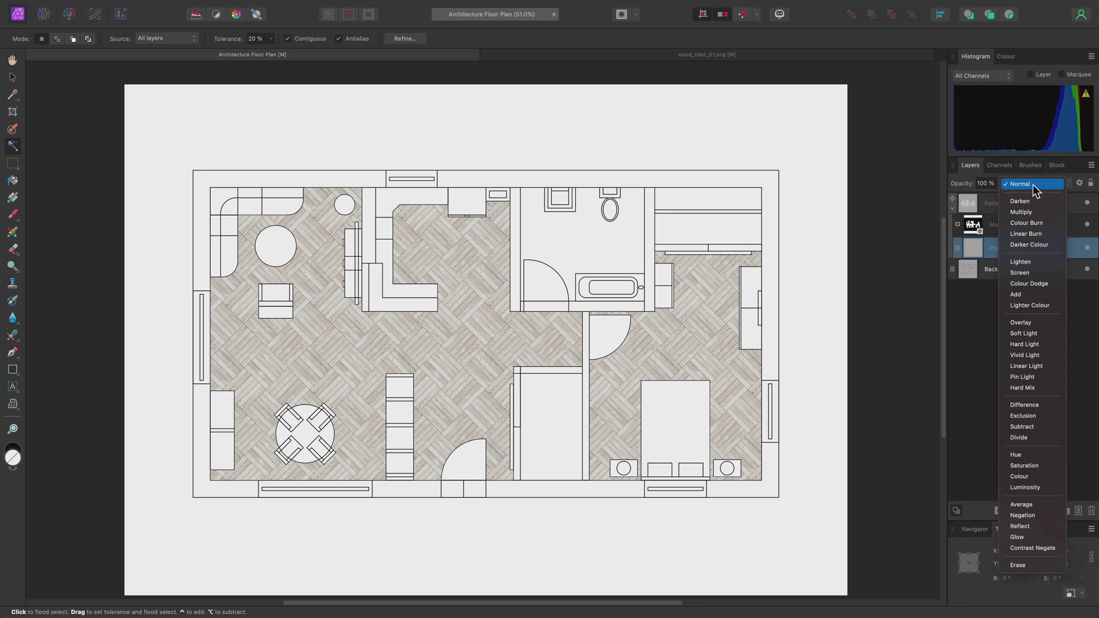
{"action": "left_click", "coordinate": [1040, 324]}
- Switch to the Brush tool at 0% hardness and load the 1024 px soft Masking brush
{"action": "key", "text": "b"}
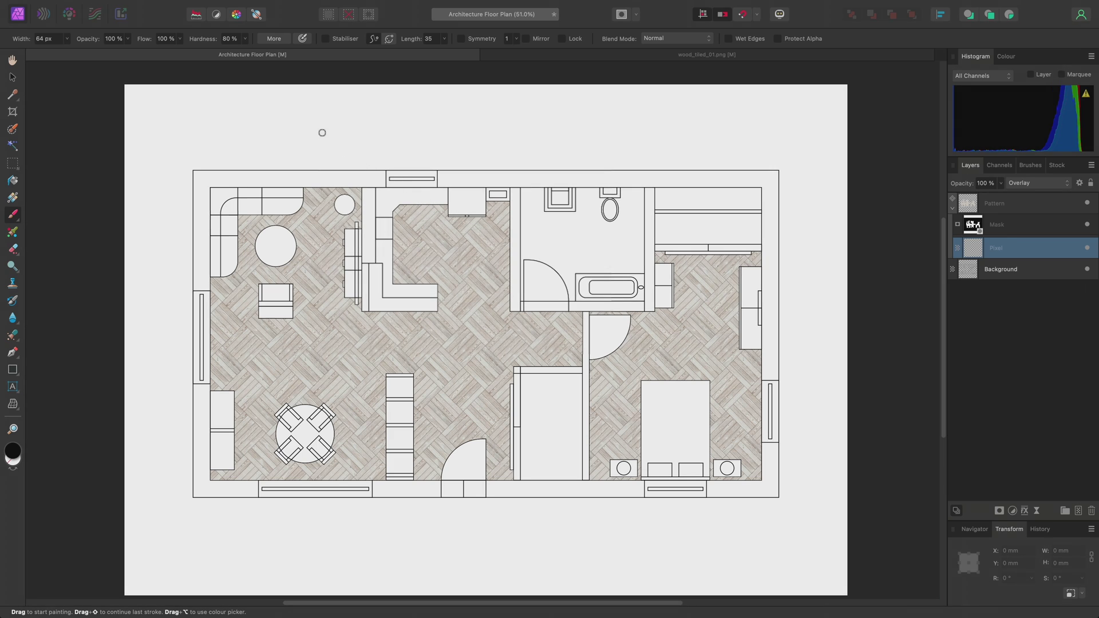
{"action": "left_click", "coordinate": [245, 39]}
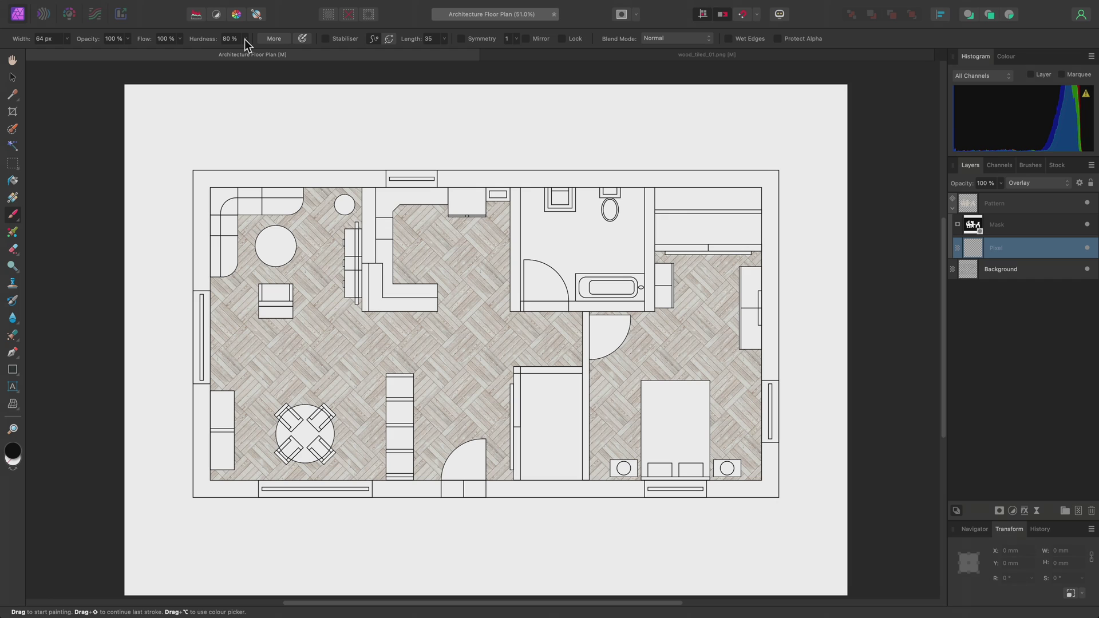
{"action": "left_click_drag", "start_coordinate": [196, 52], "coordinate": [164, 54]}
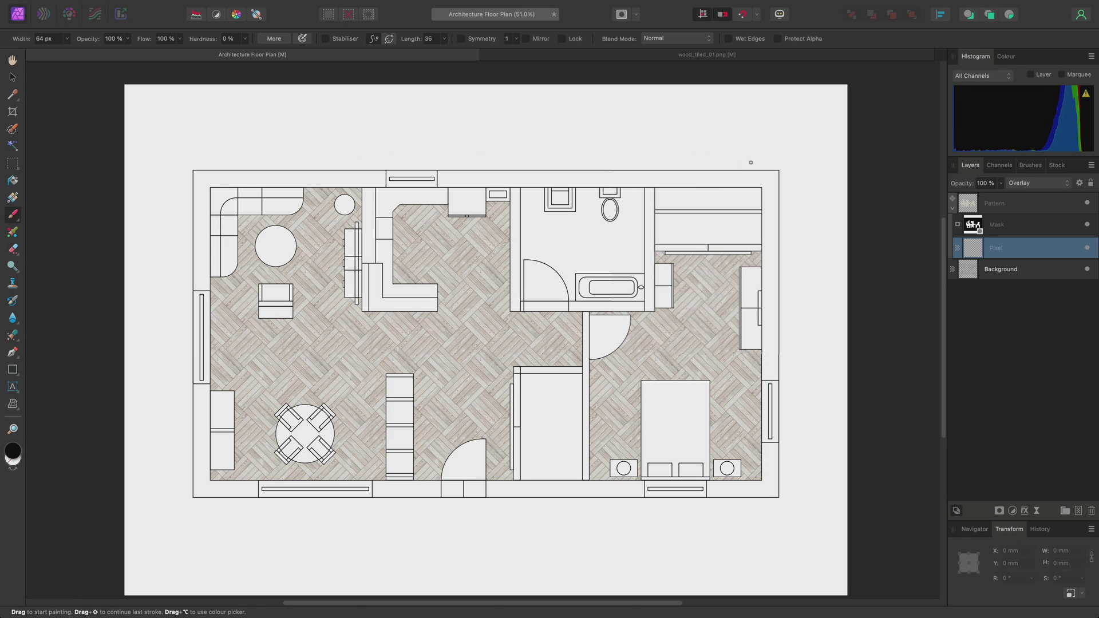
{"action": "left_click", "coordinate": [1030, 165]}
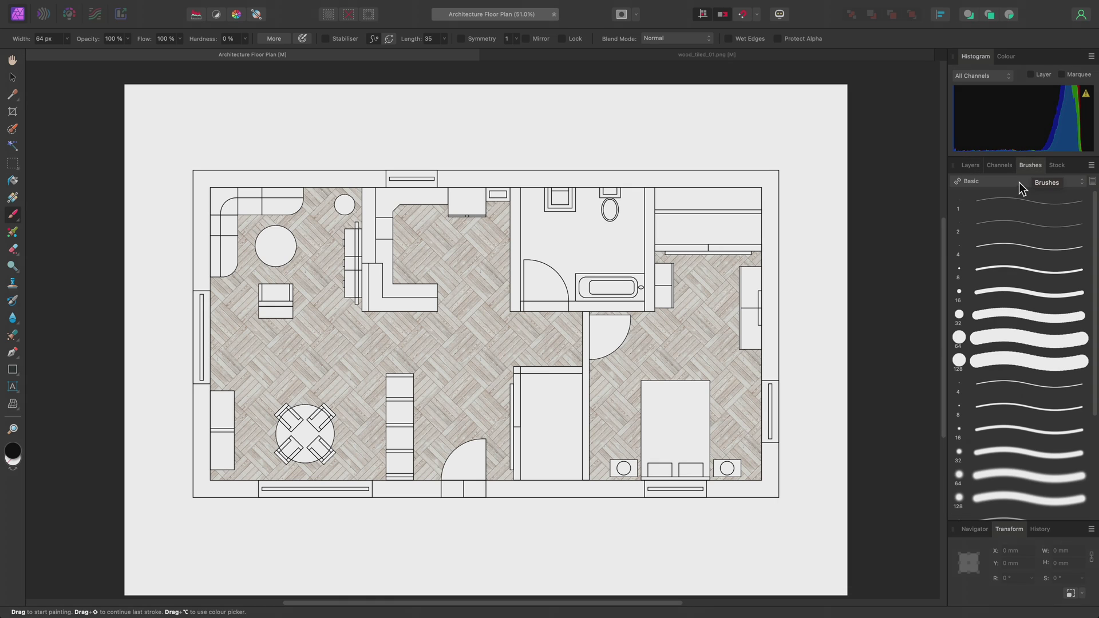
{"action": "left_click", "coordinate": [1018, 183]}
{"action": "left_click", "coordinate": [1010, 245]}
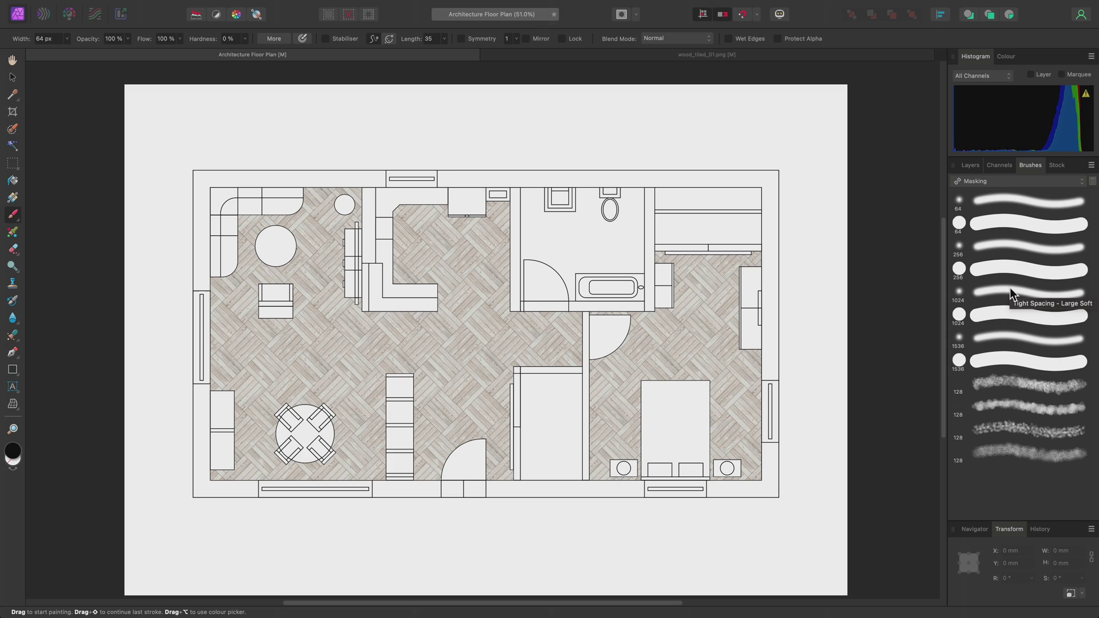
{"action": "left_click", "coordinate": [1010, 288]}
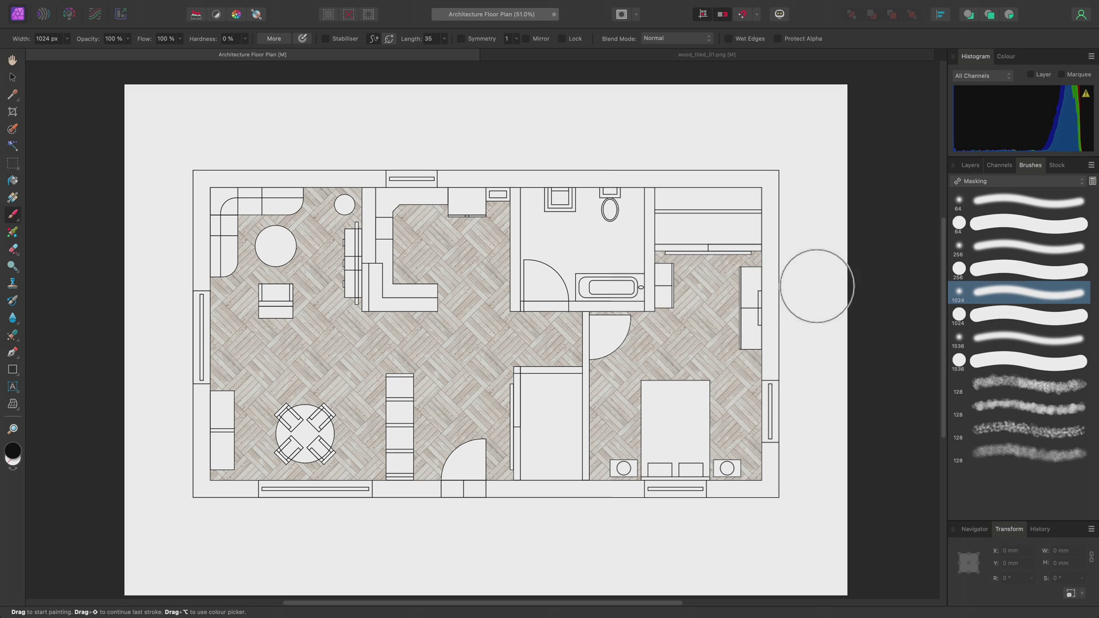
- Paint soft black shading along the bedroom's right wall on the Overlay Pixel layer
{"action": "mouse_move", "coordinate": [746, 273]}
{"action": "left_mouse_down"}
{"action": "mouse_move", "coordinate": [768, 466]}
{"action": "mouse_move", "coordinate": [750, 487]}
{"action": "mouse_move", "coordinate": [630, 491]}
{"action": "mouse_move", "coordinate": [592, 472]}
{"action": "mouse_move", "coordinate": [589, 380]}
{"action": "mouse_move", "coordinate": [533, 377]}
{"action": "mouse_move", "coordinate": [510, 485]}
{"action": "mouse_move", "coordinate": [439, 487]}
{"action": "mouse_move", "coordinate": [407, 434]}
{"action": "mouse_move", "coordinate": [402, 387]}
{"action": "mouse_move", "coordinate": [388, 392]}
{"action": "mouse_move", "coordinate": [384, 470]}
{"action": "mouse_move", "coordinate": [371, 483]}
{"action": "mouse_move", "coordinate": [215, 475]}
{"action": "mouse_move", "coordinate": [198, 358]}
{"action": "mouse_move", "coordinate": [203, 192]}
{"action": "mouse_move", "coordinate": [337, 182]}
{"action": "mouse_move", "coordinate": [363, 286]}
{"action": "mouse_move", "coordinate": [413, 310]}
{"action": "mouse_move", "coordinate": [428, 294]}
{"action": "mouse_move", "coordinate": [411, 255]}
{"action": "mouse_move", "coordinate": [413, 214]}
{"action": "mouse_move", "coordinate": [431, 203]}
{"action": "mouse_move", "coordinate": [469, 203]}
{"action": "mouse_move", "coordinate": [510, 294]}
{"action": "mouse_move", "coordinate": [554, 298]}
{"action": "mouse_move", "coordinate": [646, 285]}
{"action": "mouse_move", "coordinate": [667, 256]}
{"action": "mouse_move", "coordinate": [755, 251]}
{"action": "mouse_move", "coordinate": [718, 207]}
{"action": "left_mouse_up"}
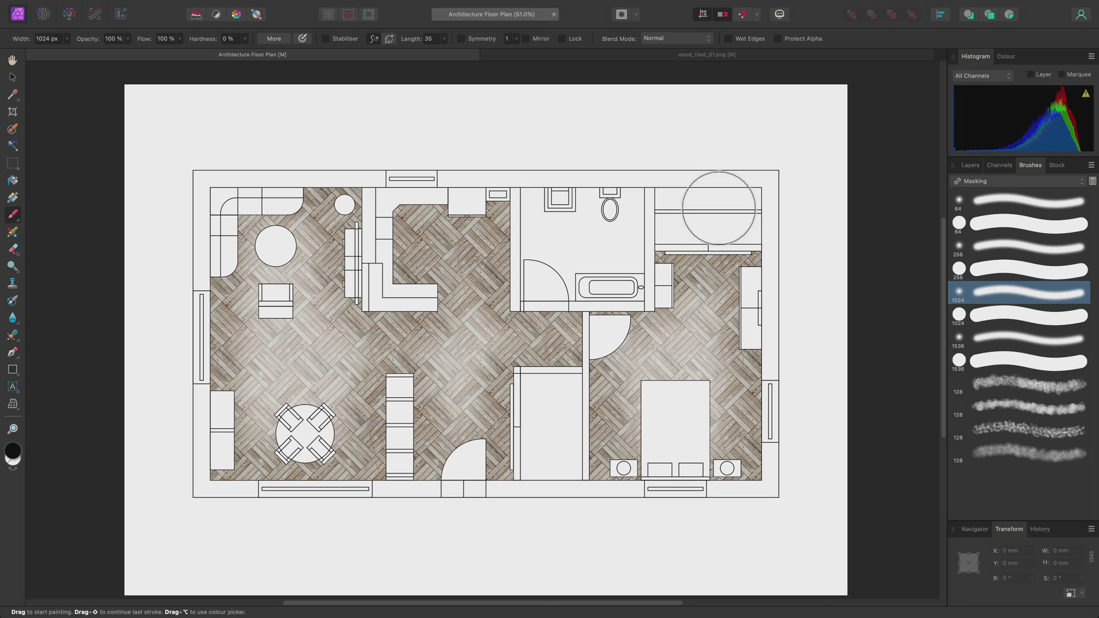
{"action": "key", "text": "h"}
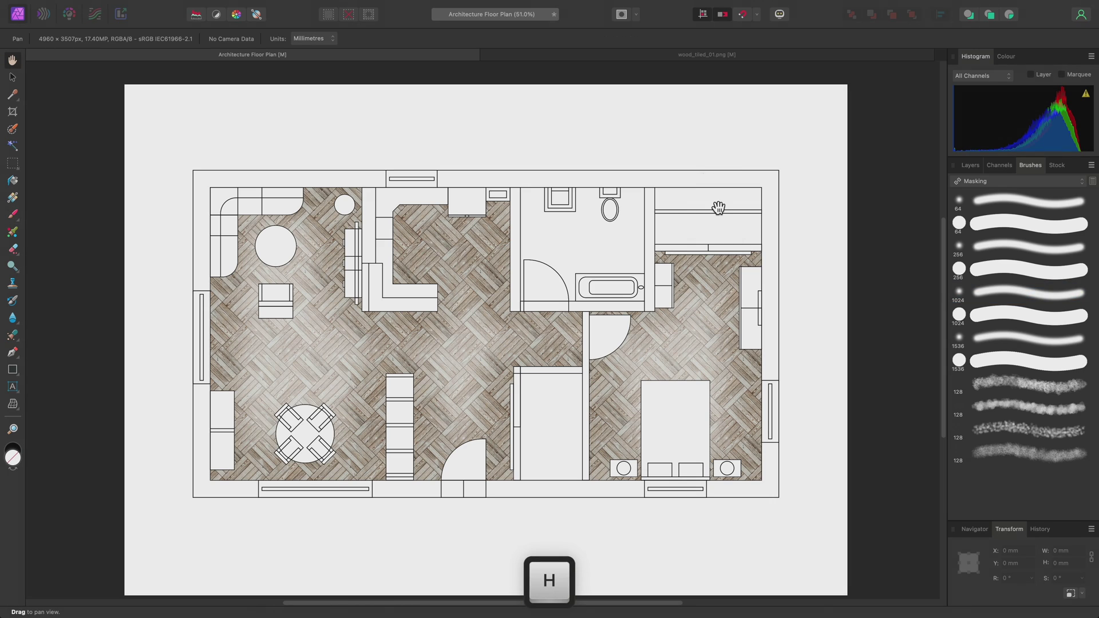
- Lower the Overlay shading layer's opacity from 60% to 45%
{"action": "left_click", "coordinate": [970, 164]}
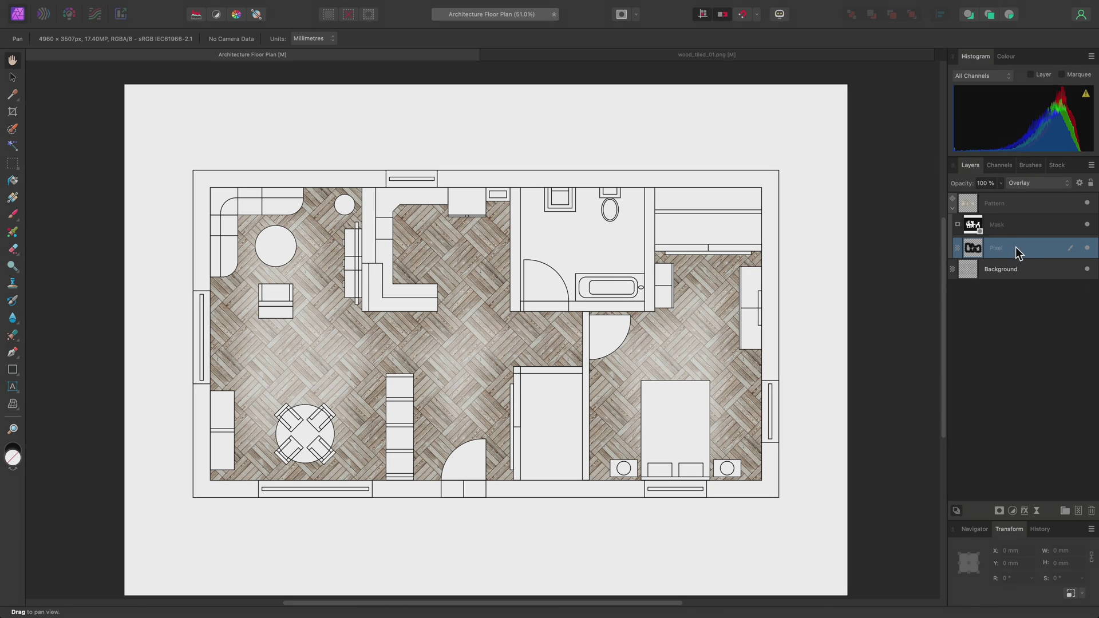
{"action": "left_click", "coordinate": [1000, 183]}
{"action": "left_click_drag", "start_coordinate": [999, 192], "coordinate": [933, 198]}
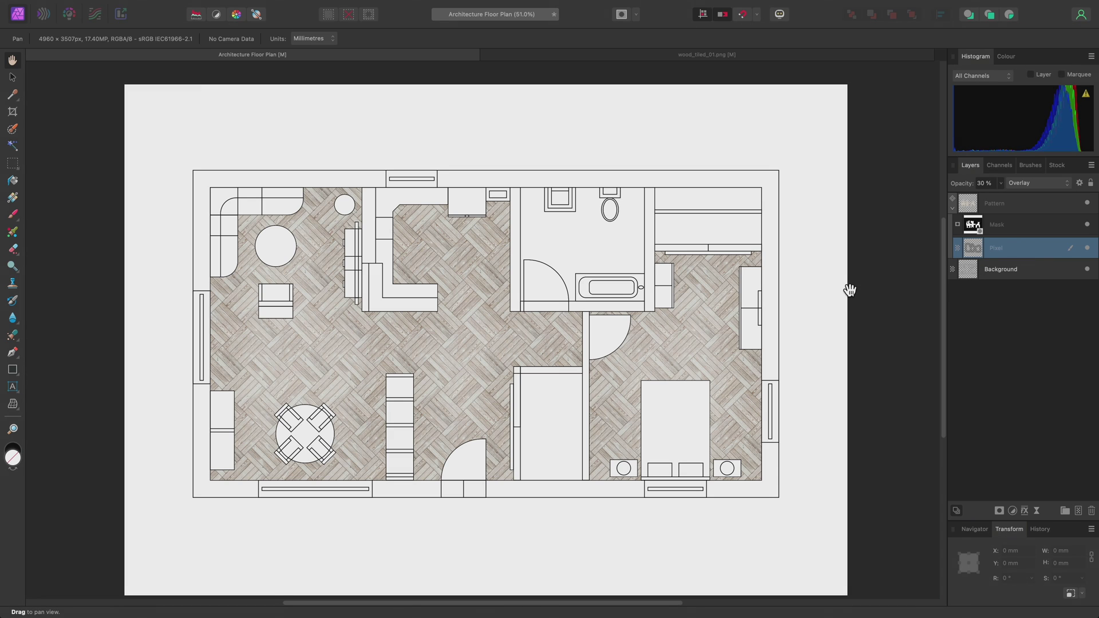
{"action": "key", "text": "6"}
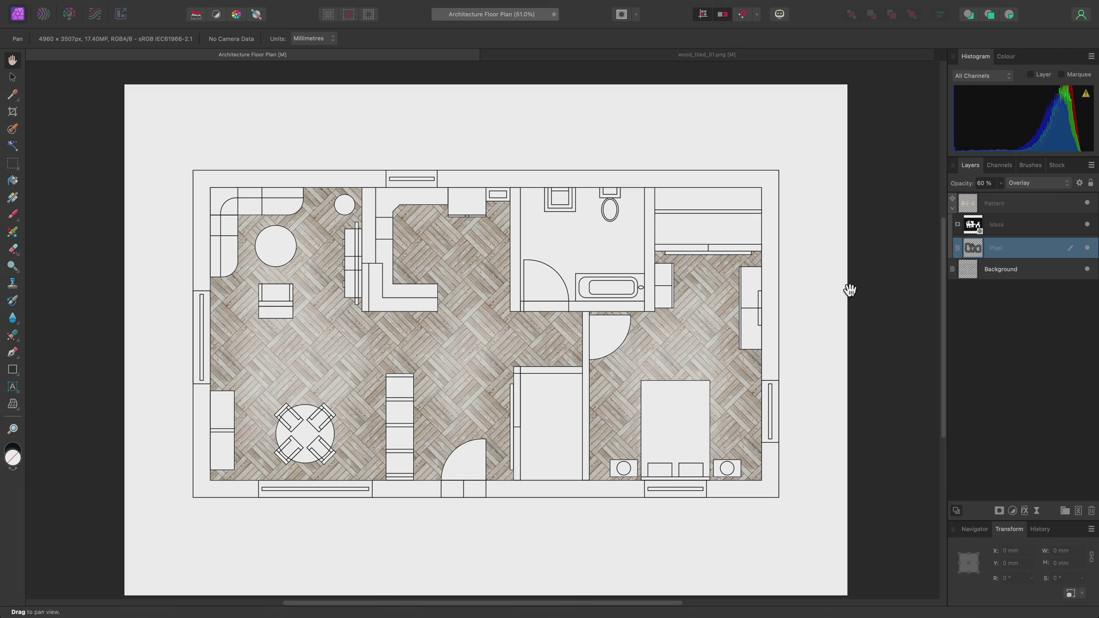
{"action": "key", "text": "4"}
{"action": "key", "text": "5"}
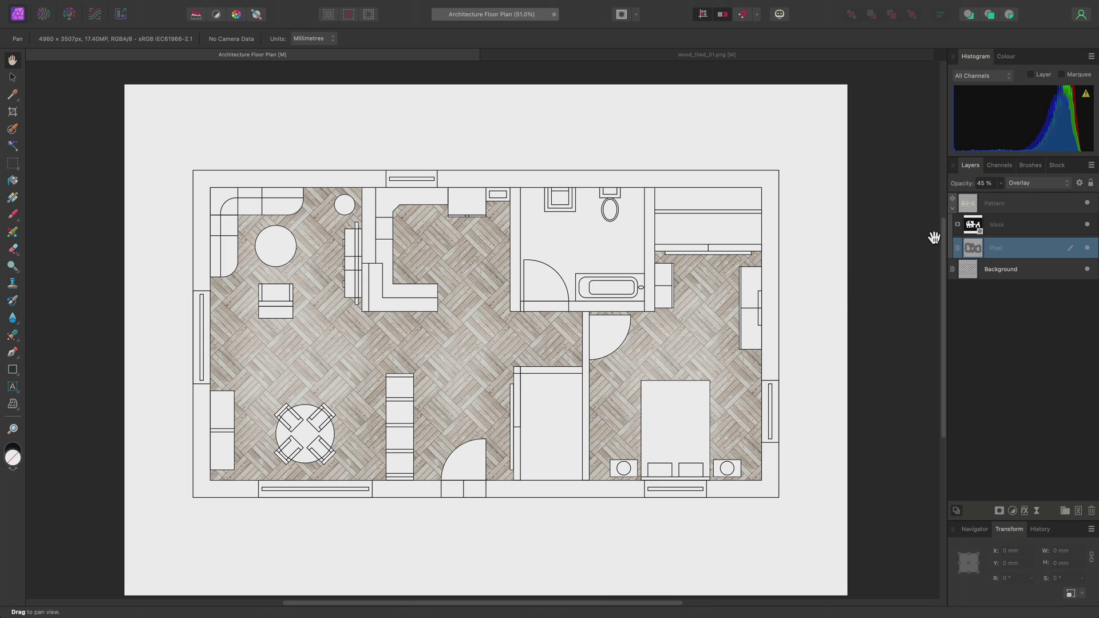
- Select the Pattern layer and show the Quick FX panel from the Window menu
{"action": "left_click", "coordinate": [1018, 203]}
{"action": "mouse_move", "coordinate": [538, 3]}
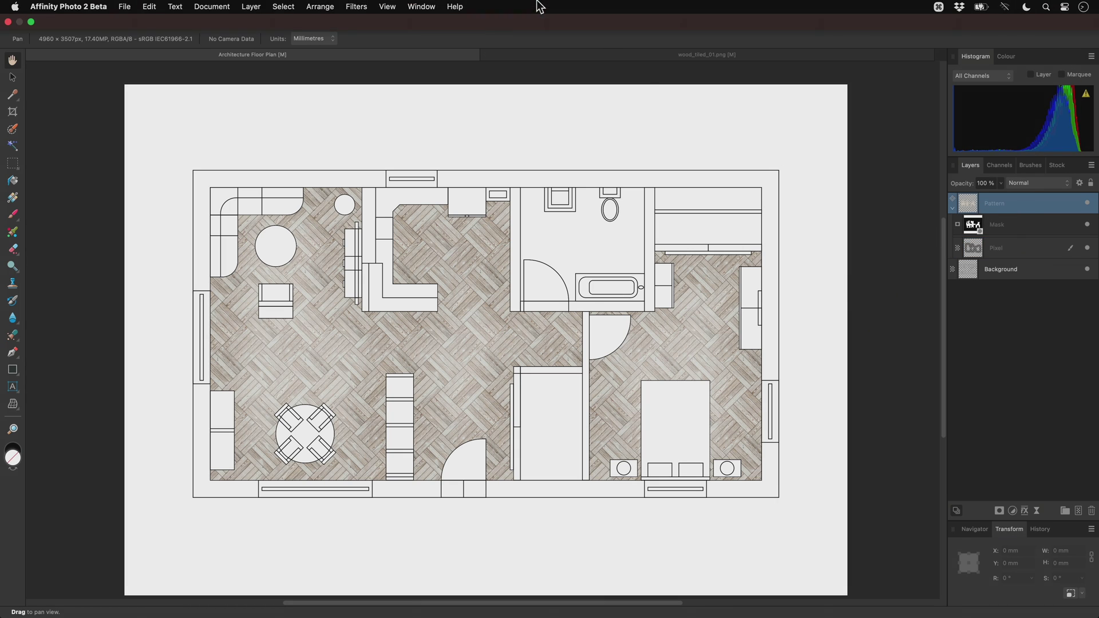
{"action": "left_click", "coordinate": [421, 6]}
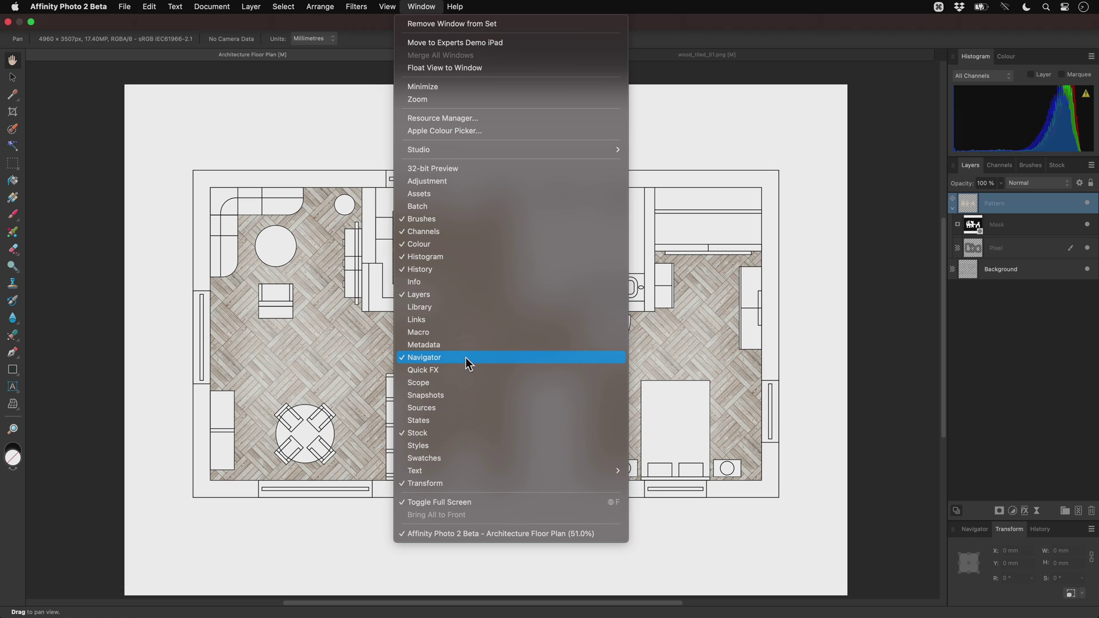
{"action": "left_click", "coordinate": [465, 370]}
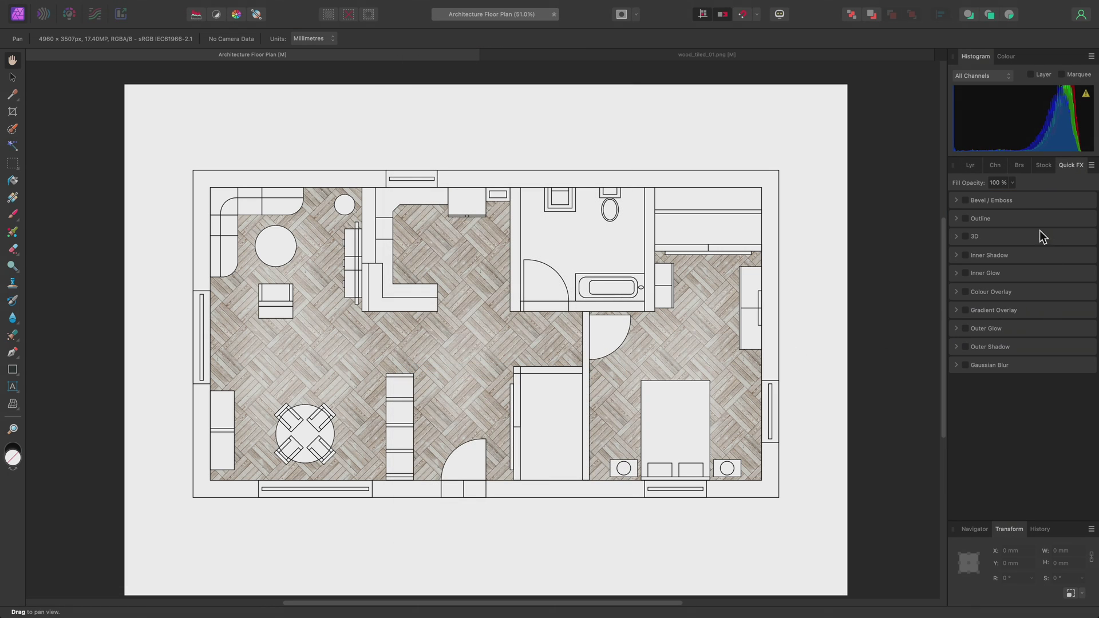
- Enable Outer Shadow on the Pattern layer with a radius of about 32 px
{"action": "left_click", "coordinate": [1002, 347]}
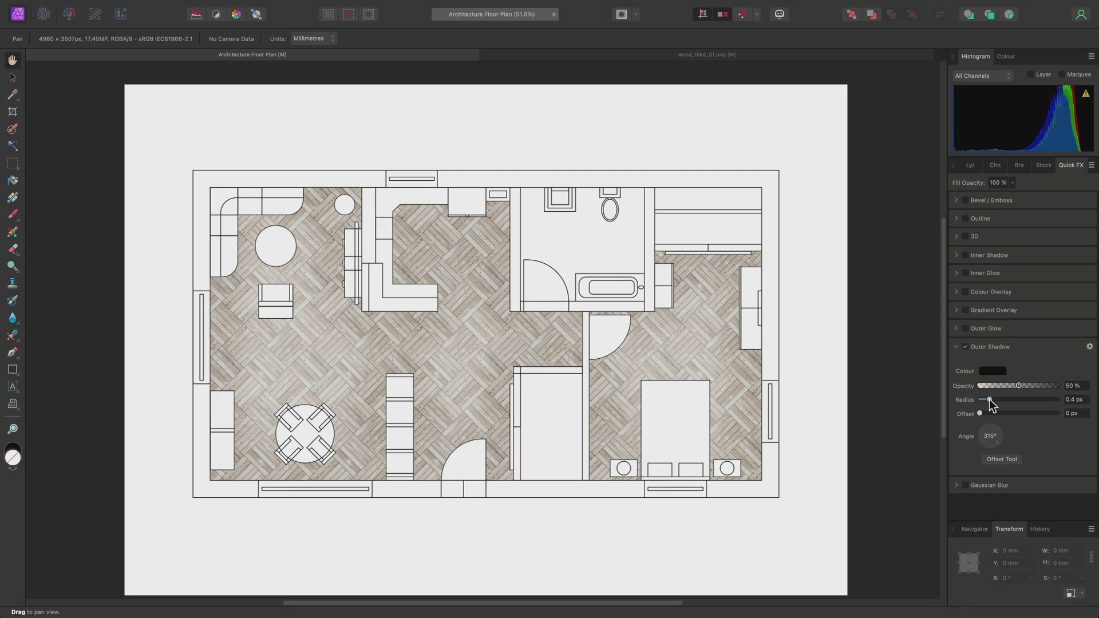
{"action": "left_click_drag", "start_coordinate": [989, 400], "coordinate": [1032, 400]}
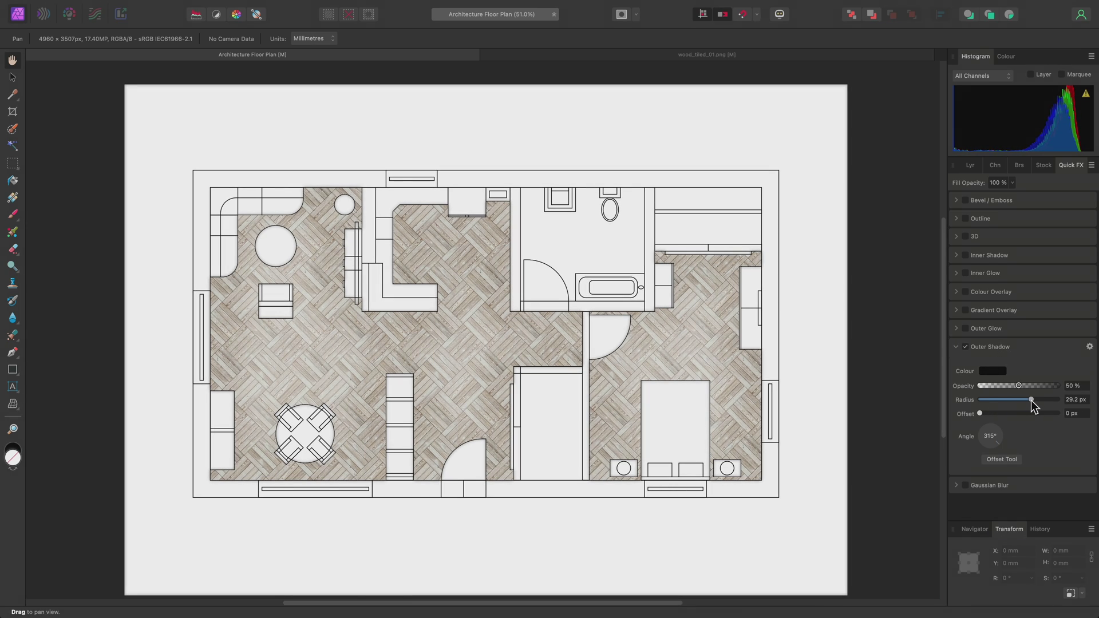
{"action": "scroll", "coordinate": [440, 291], "scroll_direction": "up", "scroll_amount": 5}
{"action": "scroll", "coordinate": [439, 291], "scroll_direction": "up", "scroll_amount": 10}
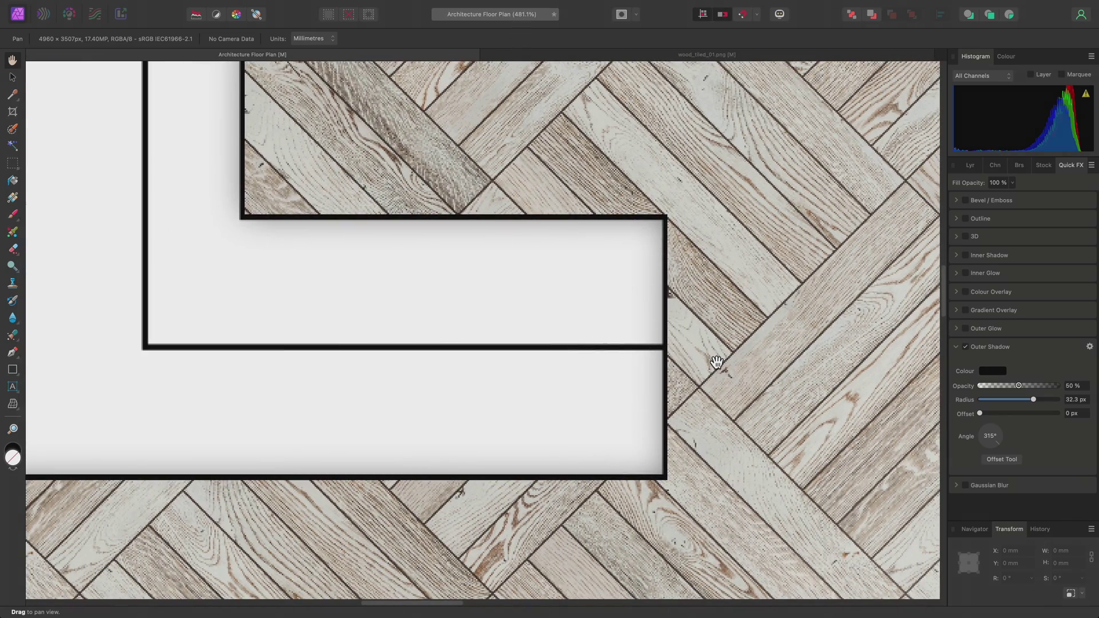
{"action": "left_click", "coordinate": [985, 348]}
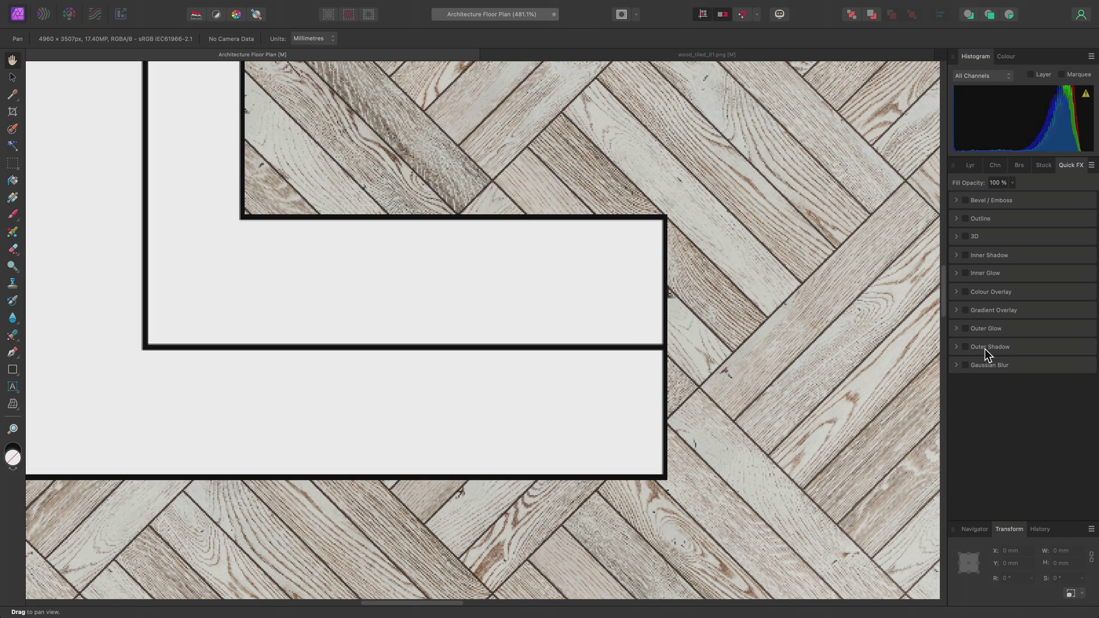
{"action": "left_click", "coordinate": [985, 349]}
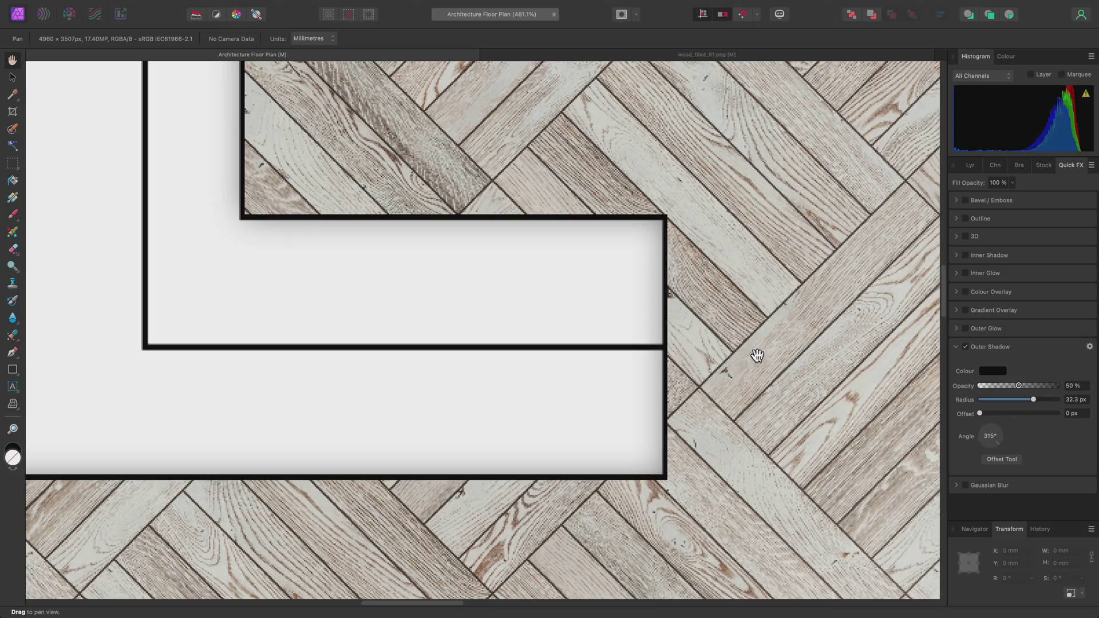
{"action": "scroll", "coordinate": [670, 385], "scroll_direction": "down", "scroll_amount": 8}
{"action": "left_click_drag", "start_coordinate": [677, 396], "coordinate": [608, 282]}
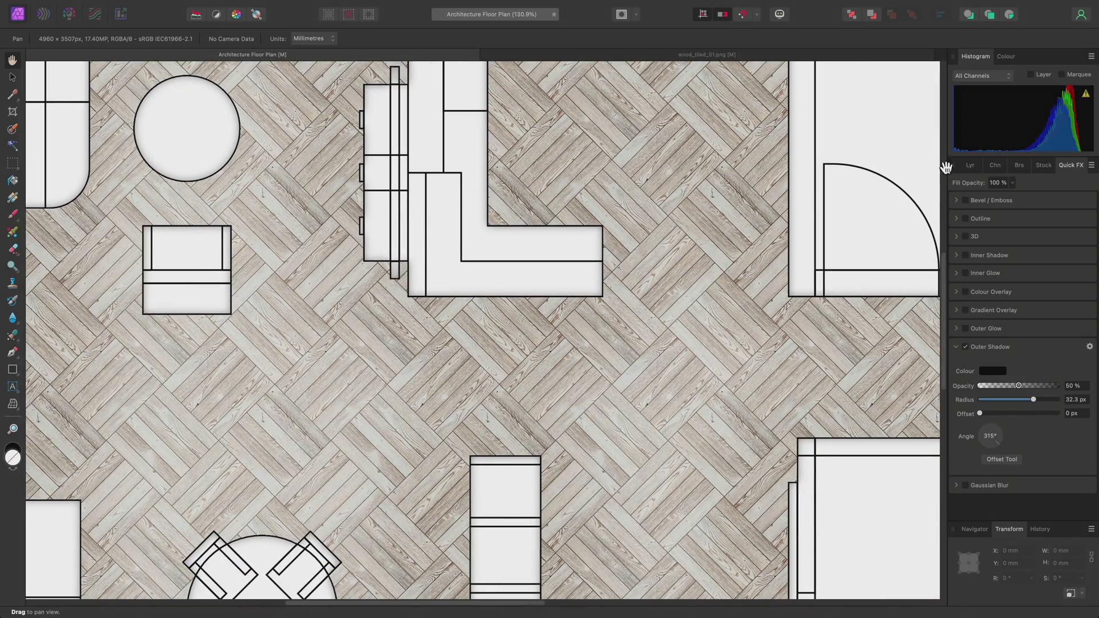
- Add a Brightness/Contrast adjustment layer and nest it below Mask in the Pattern group
{"action": "left_click", "coordinate": [967, 166]}
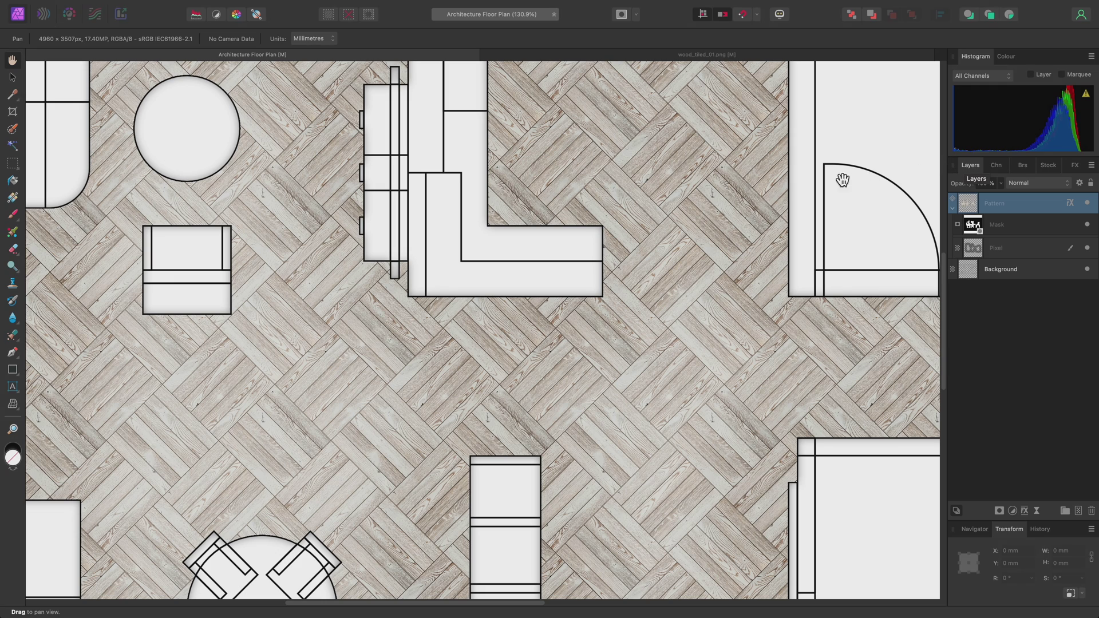
{"action": "mouse_move", "coordinate": [334, 7]}
{"action": "left_click", "coordinate": [252, 7]}
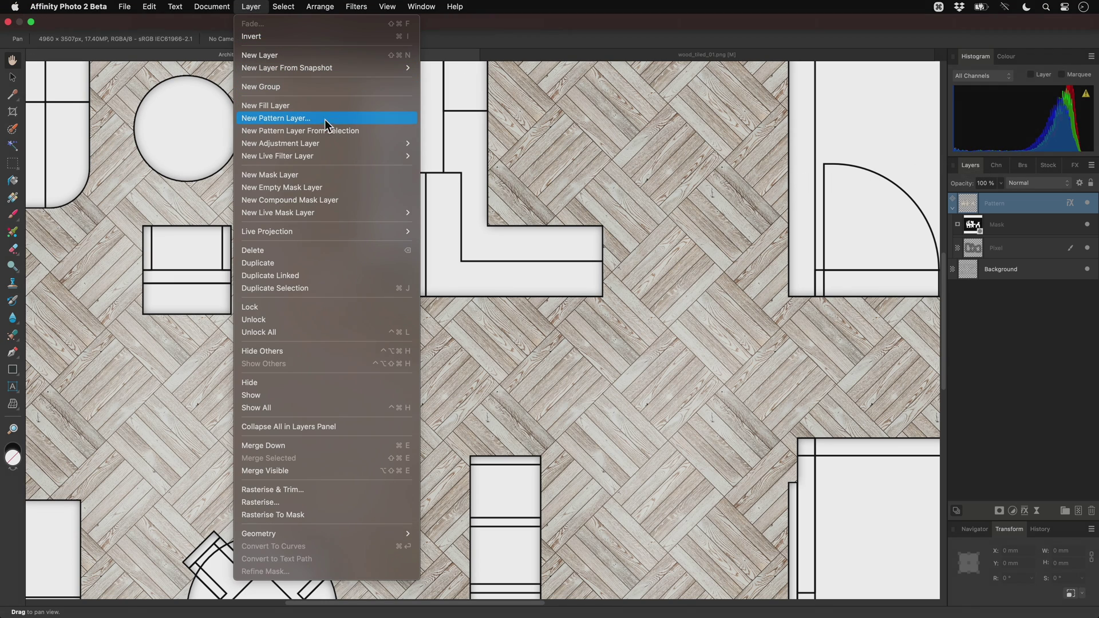
{"action": "mouse_move", "coordinate": [393, 143]}
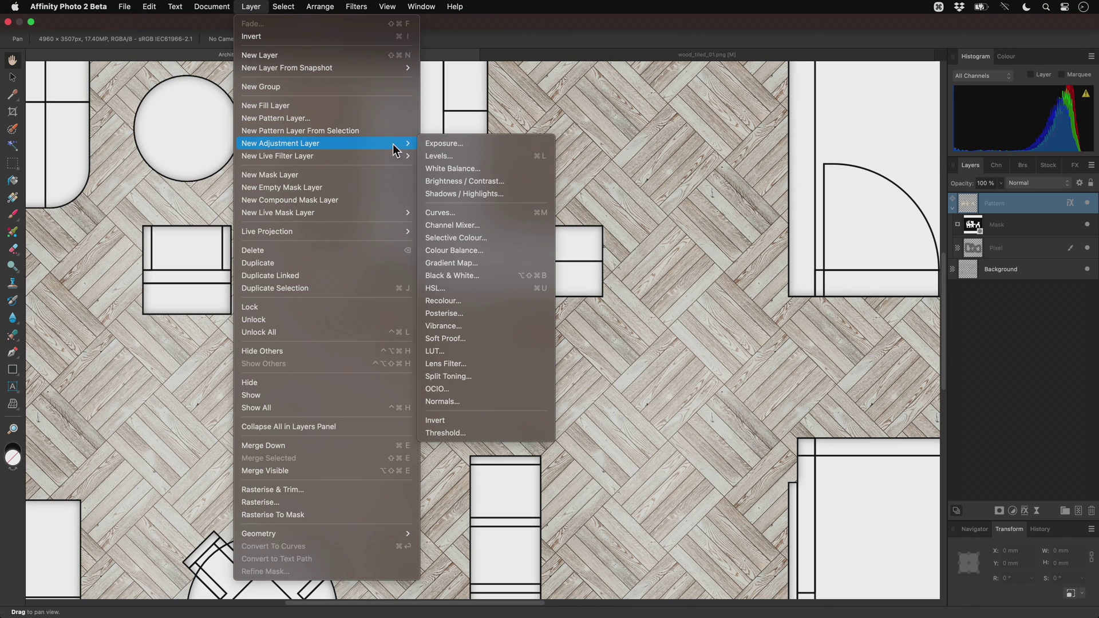
{"action": "left_click", "coordinate": [512, 181]}
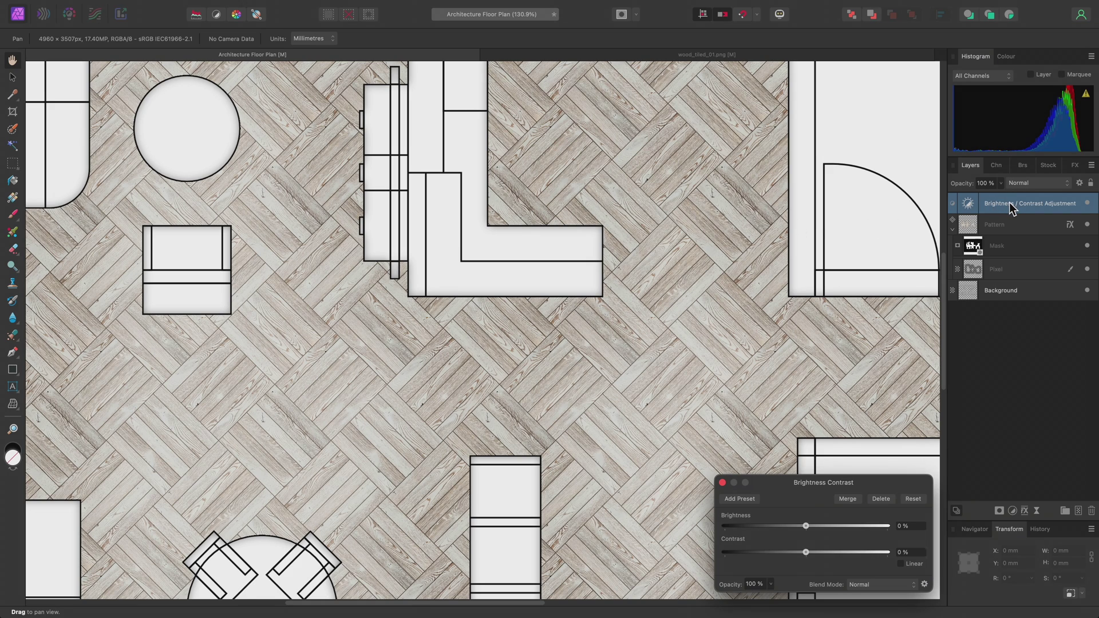
{"action": "left_click_drag", "start_coordinate": [1009, 204], "coordinate": [1012, 226]}
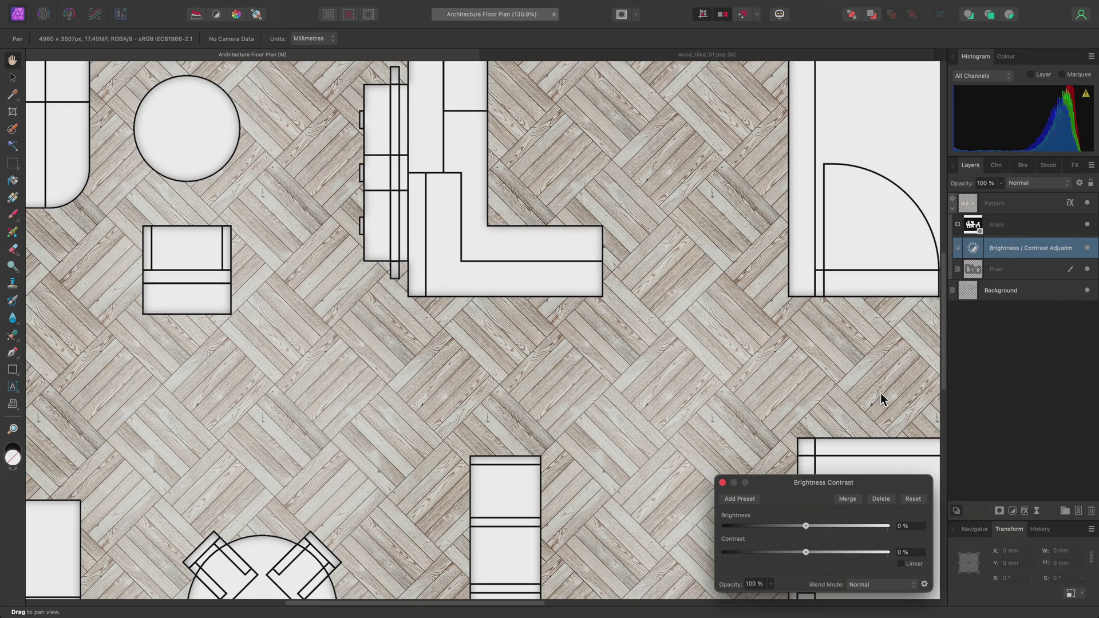
- Set the adjustment to -34% brightness and 61% contrast
{"action": "left_click_drag", "start_coordinate": [809, 524], "coordinate": [850, 555]}
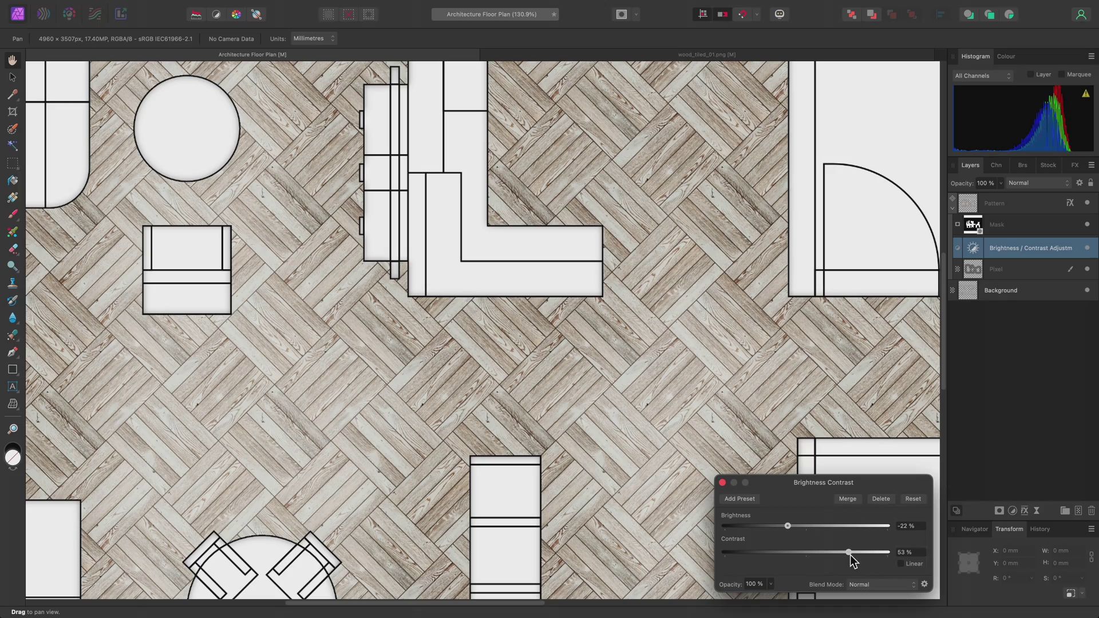
{"action": "mouse_move", "coordinate": [788, 526]}
{"action": "left_mouse_down"}
{"action": "mouse_move", "coordinate": [758, 525]}
{"action": "mouse_move", "coordinate": [778, 526]}
{"action": "left_mouse_up"}
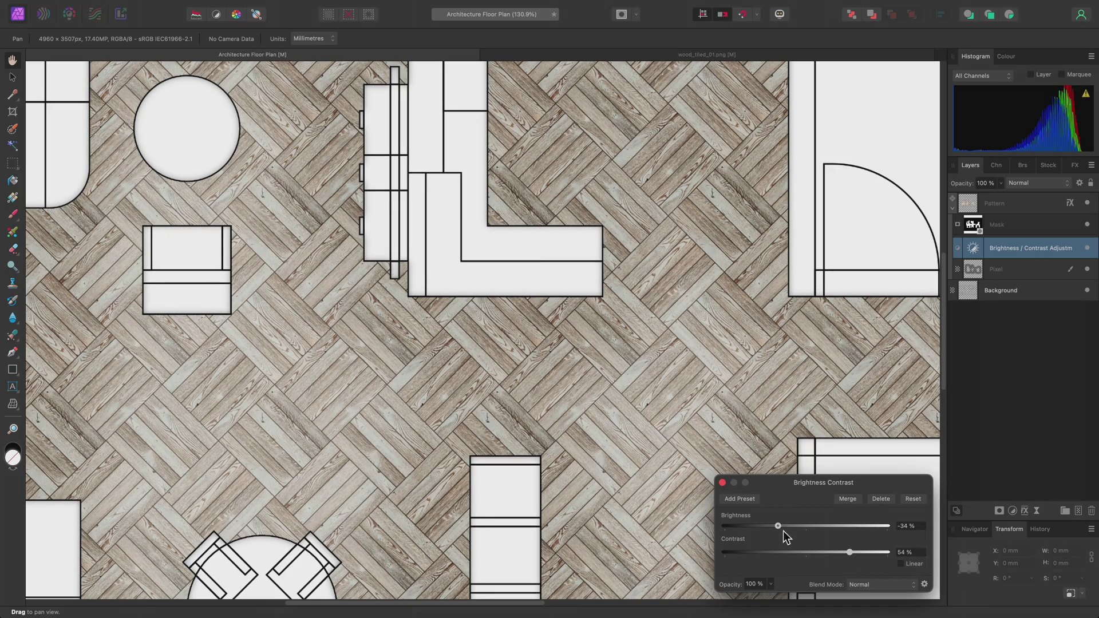
{"action": "mouse_move", "coordinate": [849, 552]}
{"action": "left_mouse_down"}
{"action": "mouse_move", "coordinate": [829, 558]}
{"action": "mouse_move", "coordinate": [857, 555]}
{"action": "left_mouse_up"}
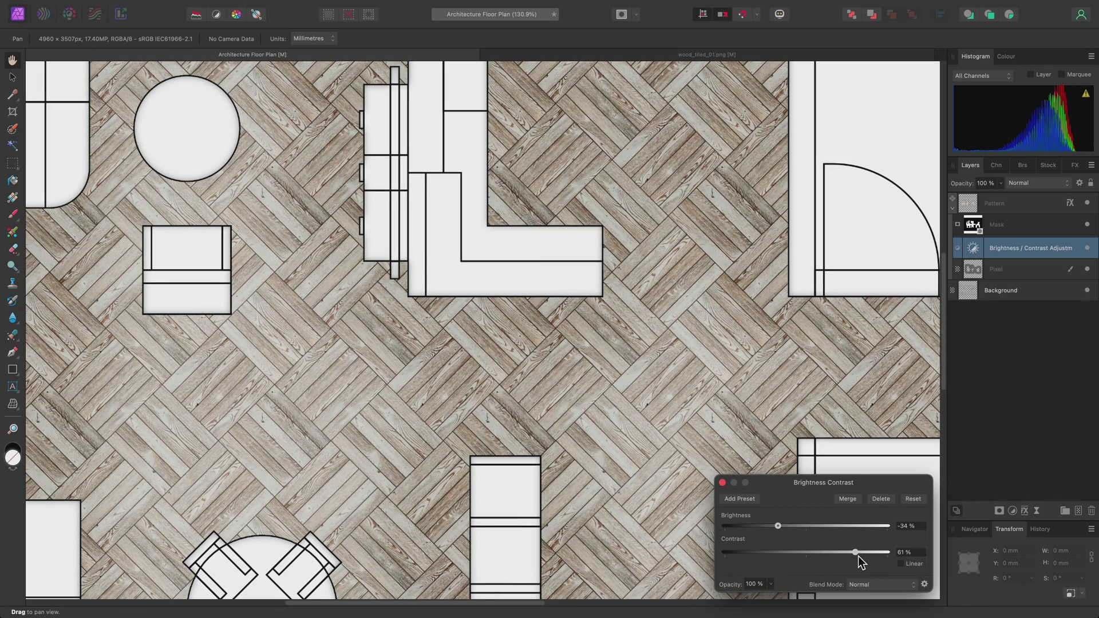
{"action": "left_click_drag", "start_coordinate": [672, 213], "coordinate": [614, 404]}
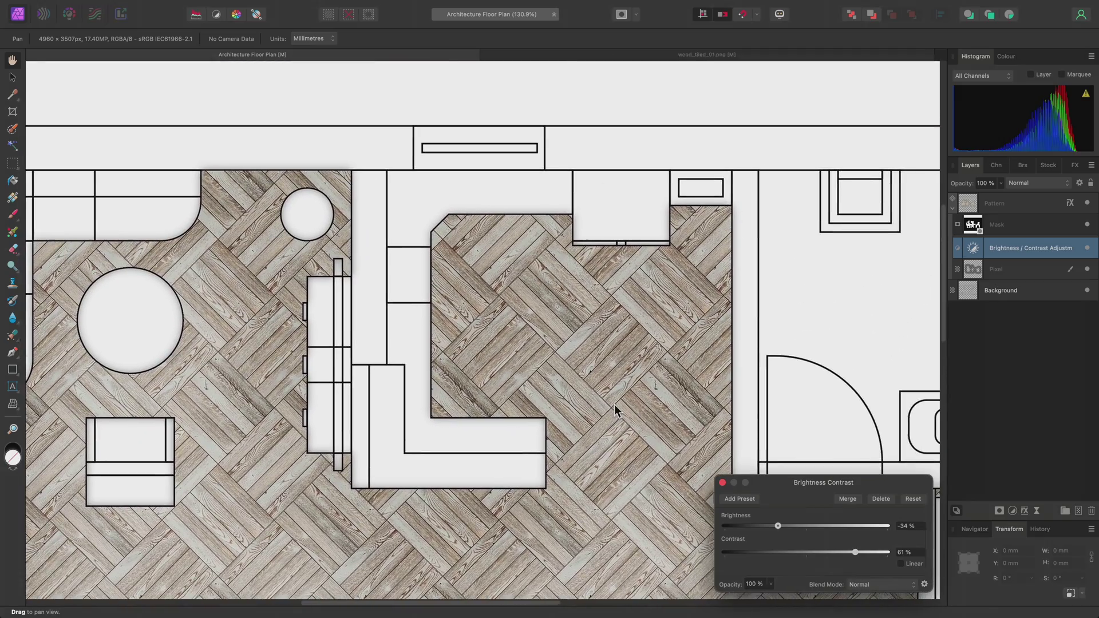
{"action": "scroll", "coordinate": [612, 400], "scroll_direction": "up", "scroll_amount": 10}
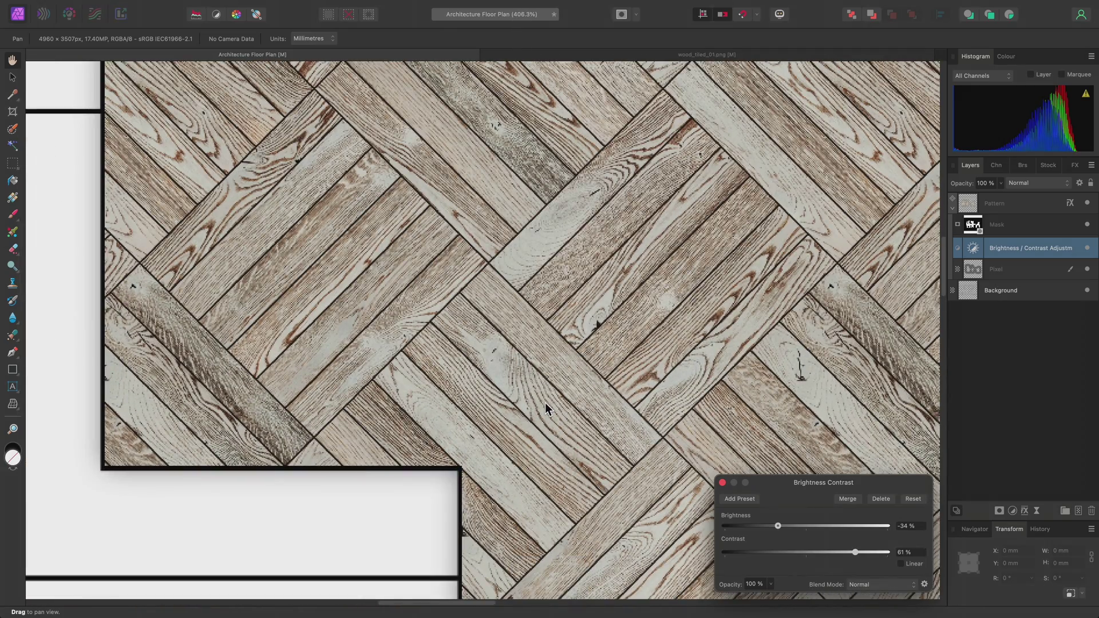
- Set the Brightness/Contrast blend mode to Luminosity, fit the plan with Cmd+0, and close the dialog
{"action": "left_click", "coordinate": [879, 582]}
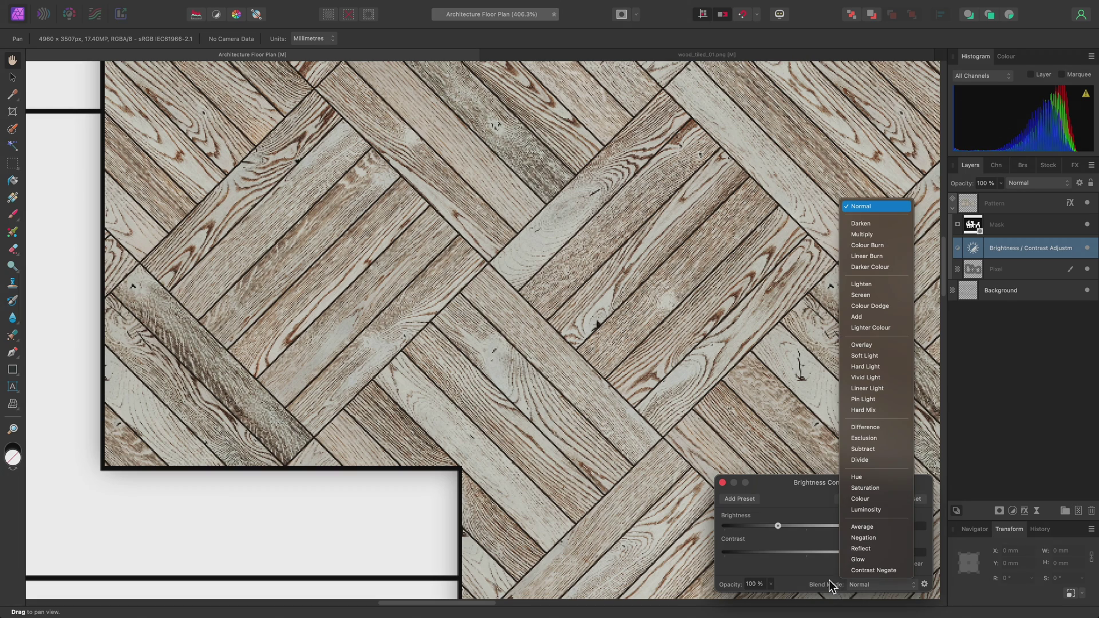
{"action": "left_click", "coordinate": [853, 510]}
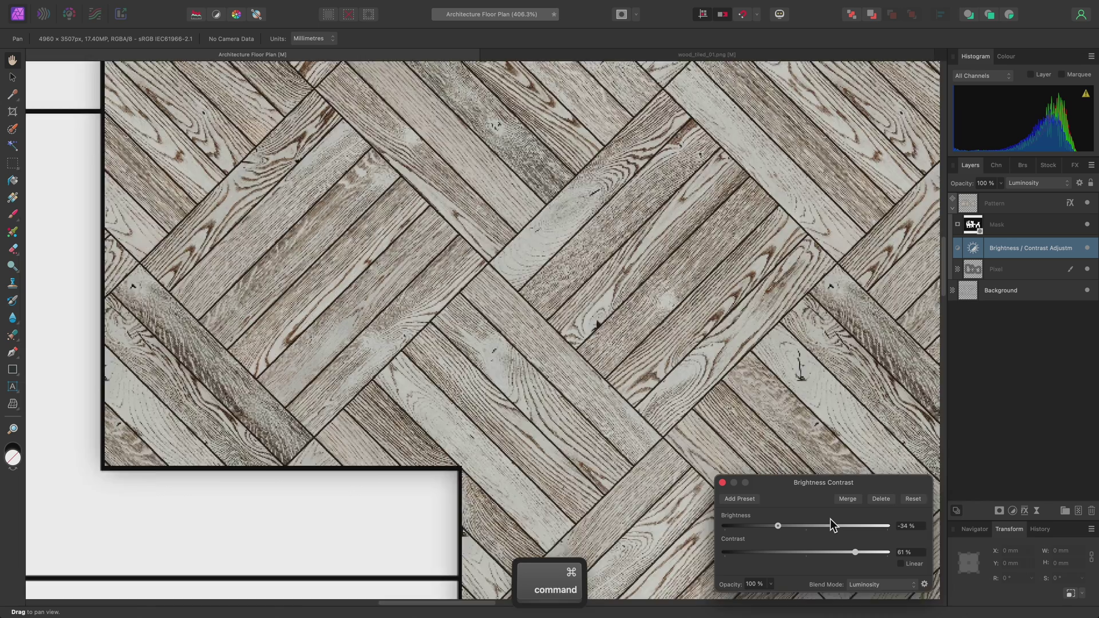
{"action": "key", "text": "super+0"}
{"action": "left_click", "coordinate": [723, 484]}
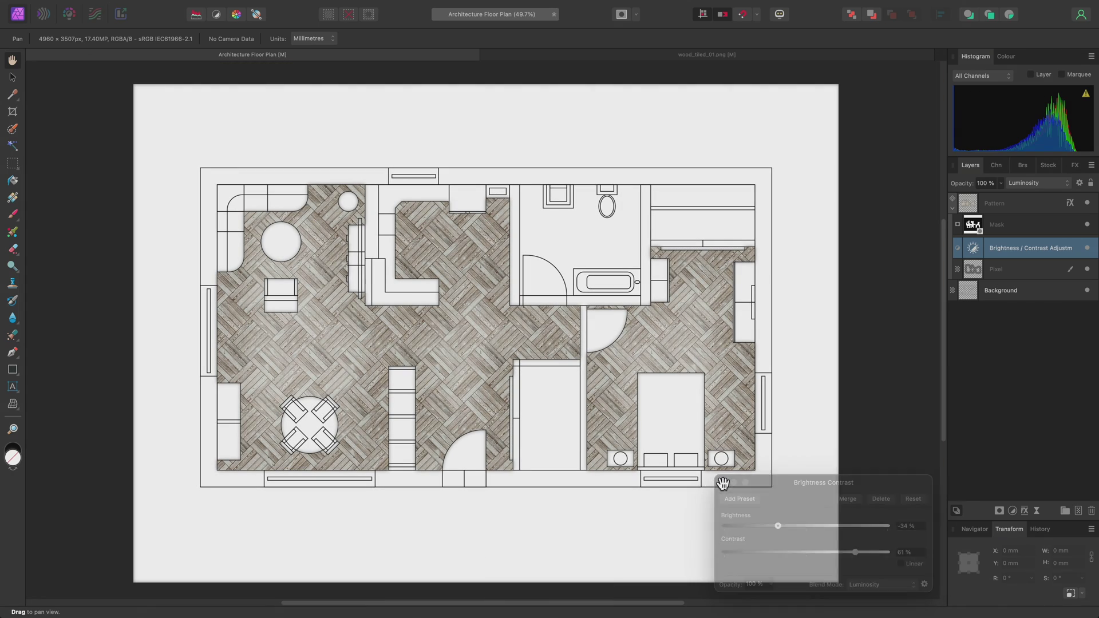